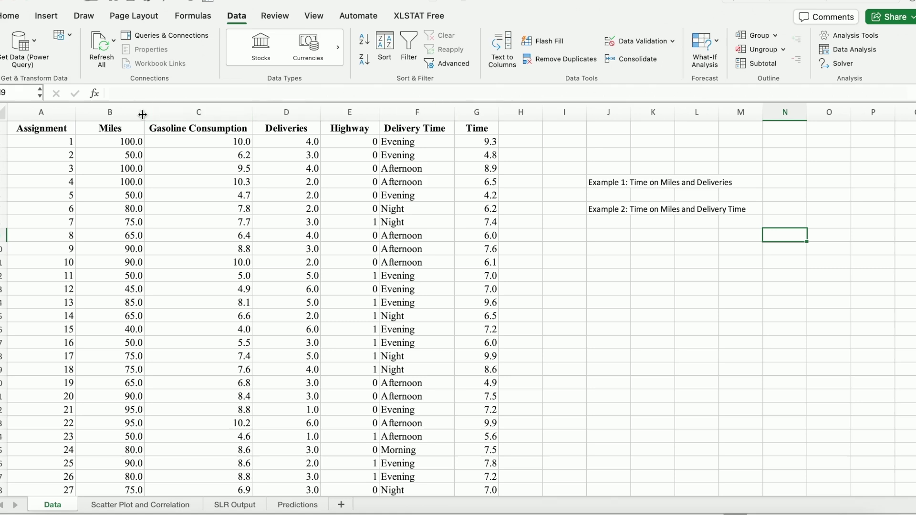
Try selecting the Miles, Deliveries and Time columns on the Data sheet
{"action": "left_click", "coordinate": [110, 111]}
{"action": "left_click", "coordinate": [277, 110]}
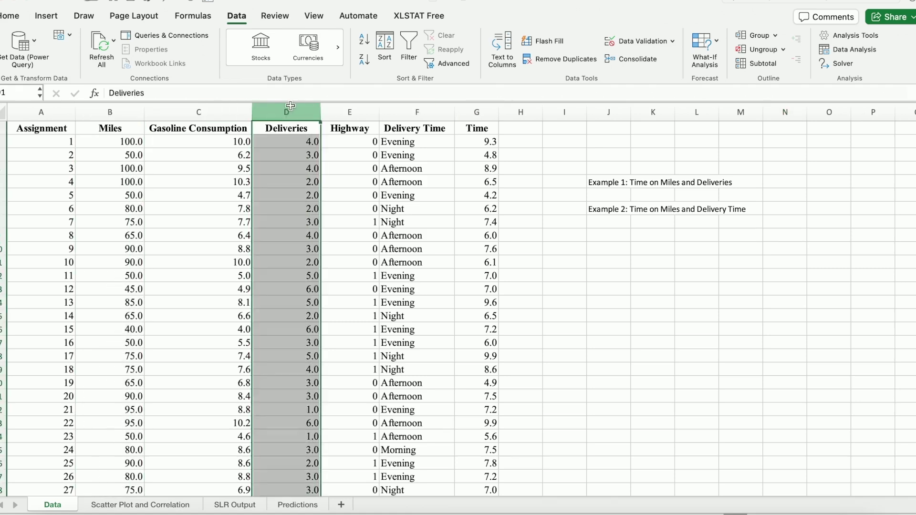
{"action": "left_click", "coordinate": [109, 112]}
{"action": "left_click", "coordinate": [271, 111]}
{"action": "left_click", "coordinate": [475, 111]}
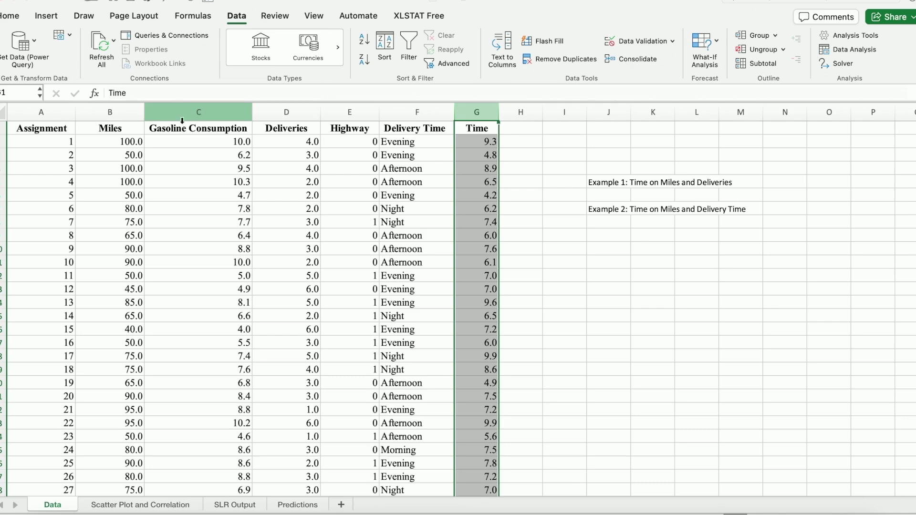
{"action": "left_click", "coordinate": [119, 111]}
{"action": "left_click", "coordinate": [399, 111]}
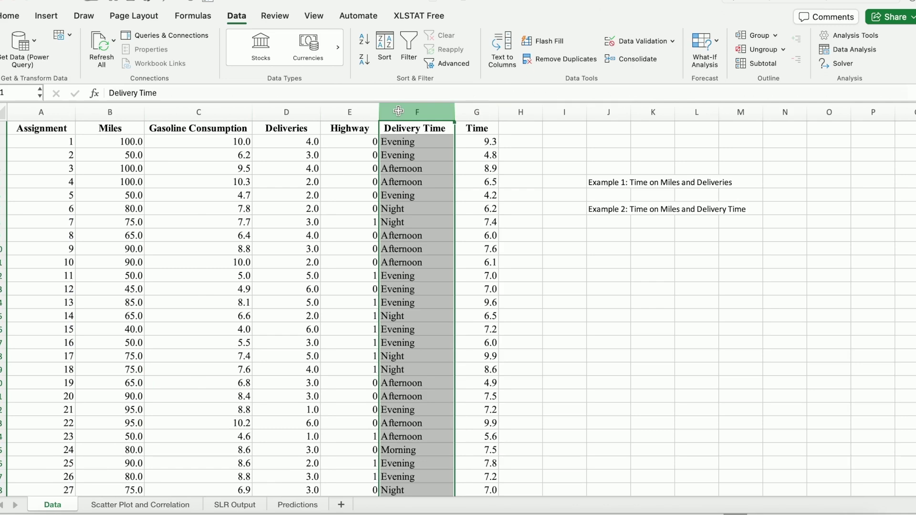
{"action": "left_click", "coordinate": [585, 237]}
{"action": "left_click", "coordinate": [568, 168]}
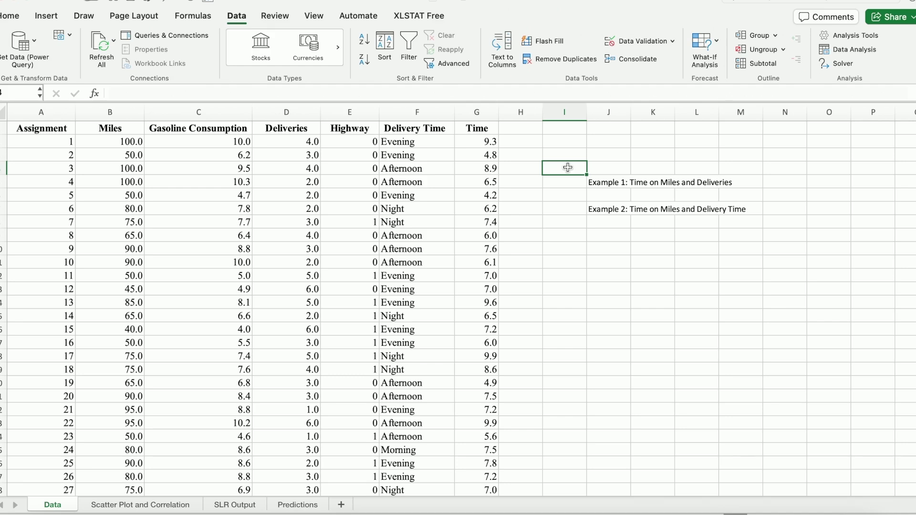
{"action": "left_click", "coordinate": [127, 113]}
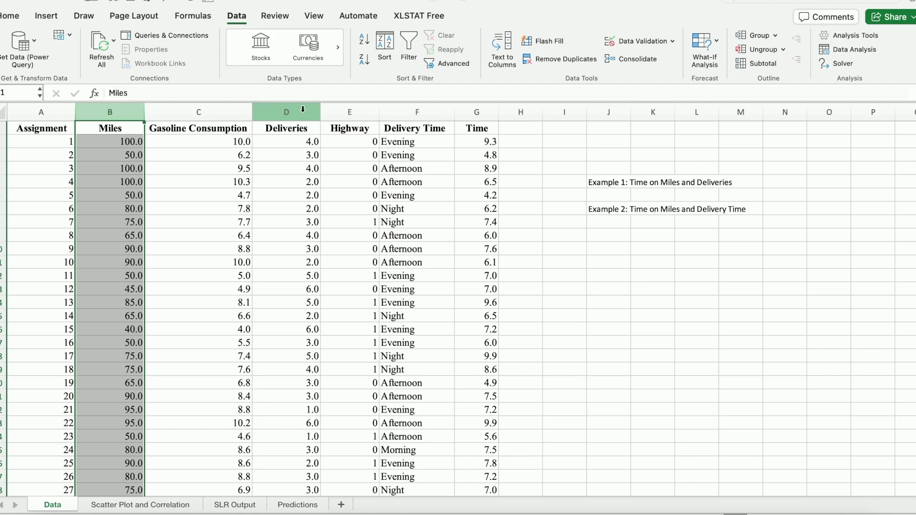
{"action": "left_click", "coordinate": [283, 112]}
{"action": "left_click_drag", "start_coordinate": [284, 113], "coordinate": [312, 122]}
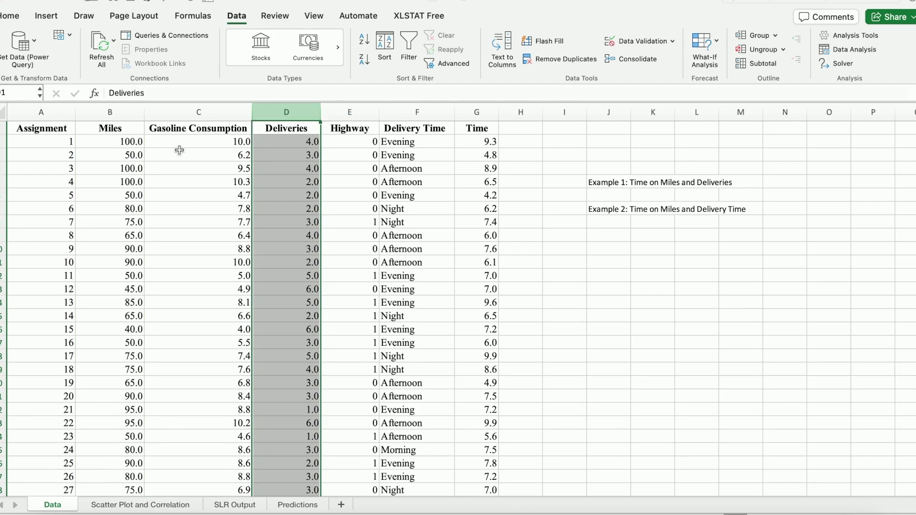
Add a new sheet named 'Example 1 MLR'
{"action": "left_click", "coordinate": [341, 504]}
{"action": "double_click", "coordinate": [103, 505]}
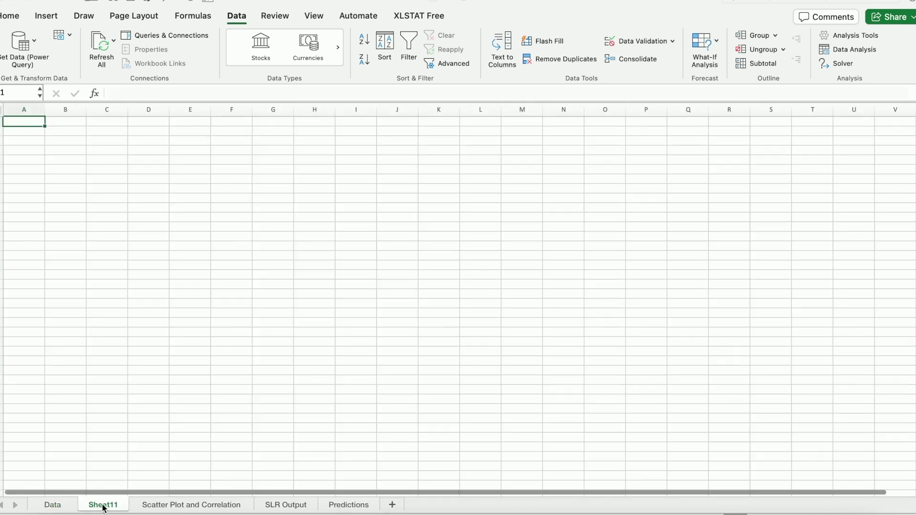
{"action": "type", "text": "Example 1 MLR"}
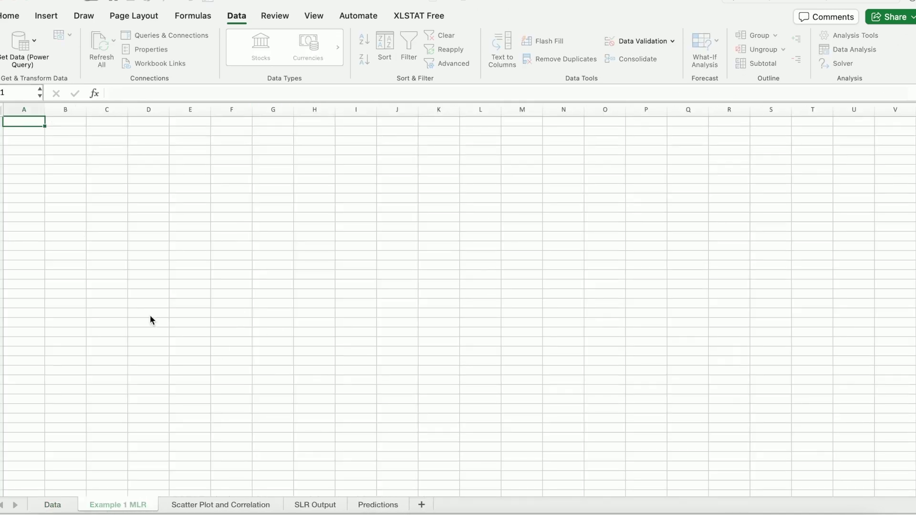
{"action": "key", "text": "Return"}
Copy the Miles, Deliveries and Time columns from Data into Example 1 MLR at A1
{"action": "left_click", "coordinate": [62, 504]}
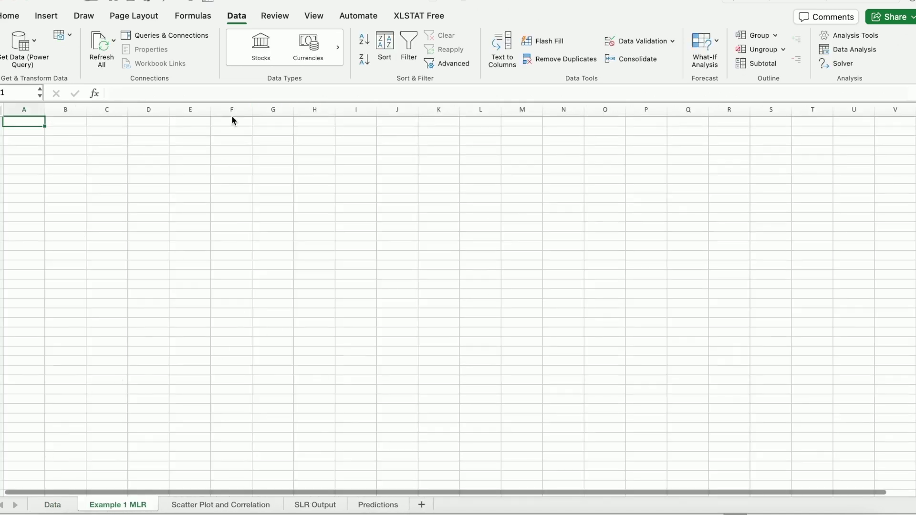
{"action": "left_click", "coordinate": [126, 111]}
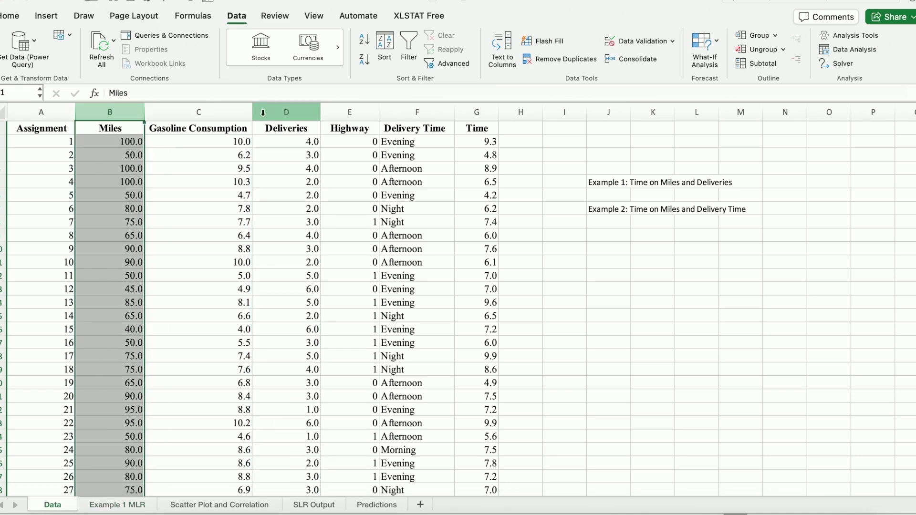
{"action": "left_click", "coordinate": [287, 112], "text": "super"}
{"action": "left_click", "coordinate": [476, 114], "text": "super"}
{"action": "key", "text": "super+c"}
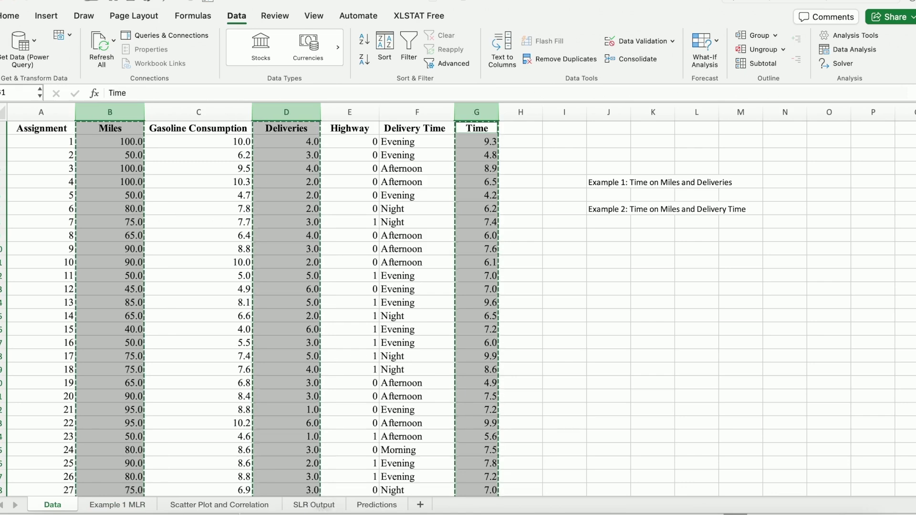
{"action": "left_click", "coordinate": [133, 504]}
{"action": "key", "text": "super+v"}
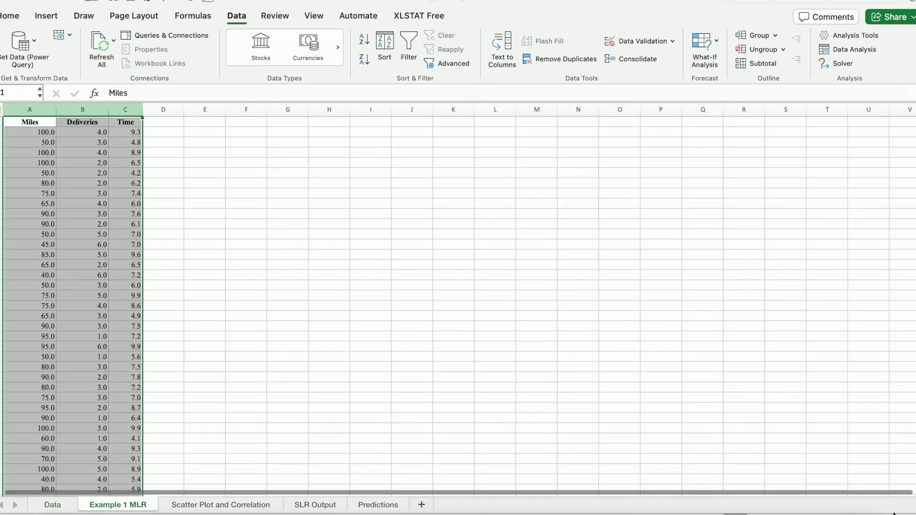
{"action": "scroll", "coordinate": [458, 287], "scroll_direction": "up", "scroll_amount": 3}
{"action": "left_click", "coordinate": [494, 329]}
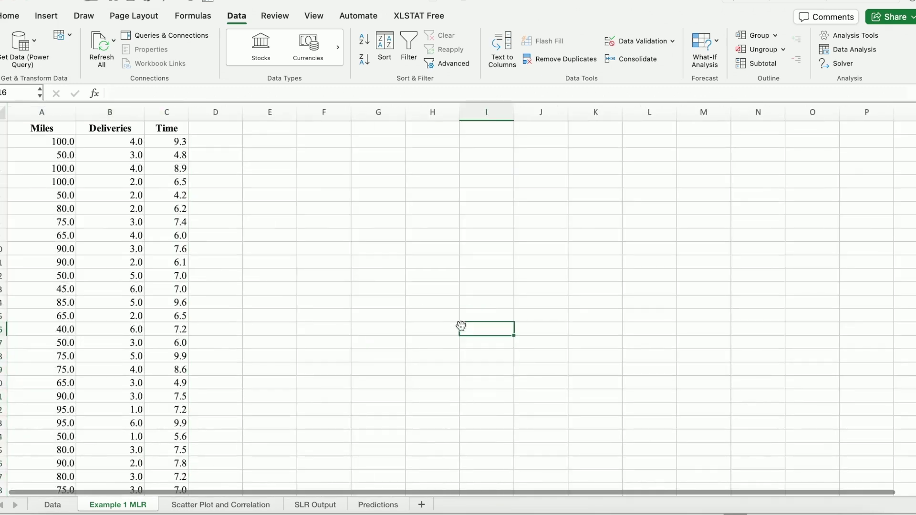
{"action": "left_click", "coordinate": [423, 183]}
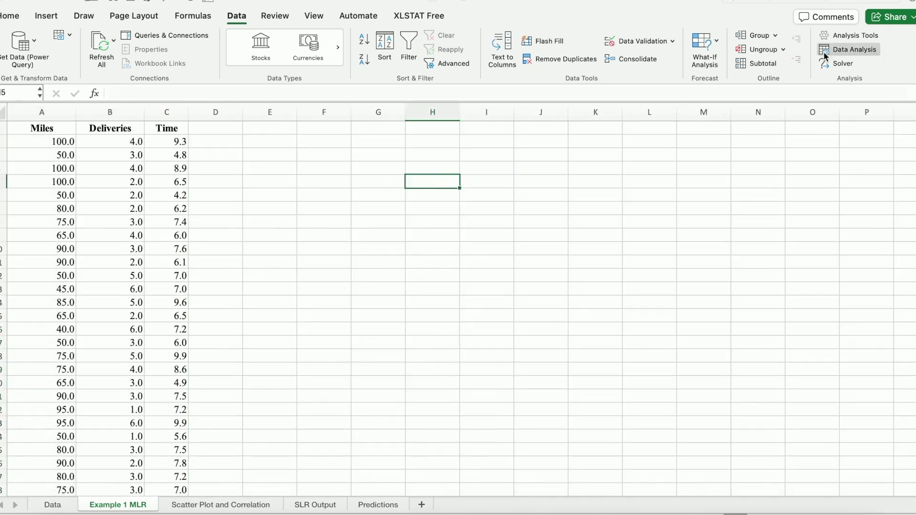
Start a Regression analysis with Time (C1:C301) as the Input Y Range
{"action": "left_click", "coordinate": [869, 49]}
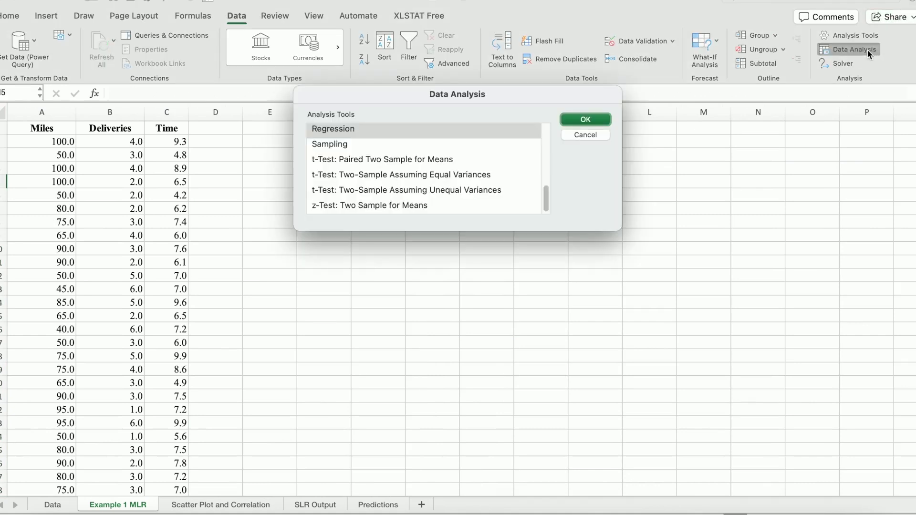
{"action": "left_click", "coordinate": [581, 120]}
{"action": "left_click_drag", "start_coordinate": [408, 62], "coordinate": [393, 112]}
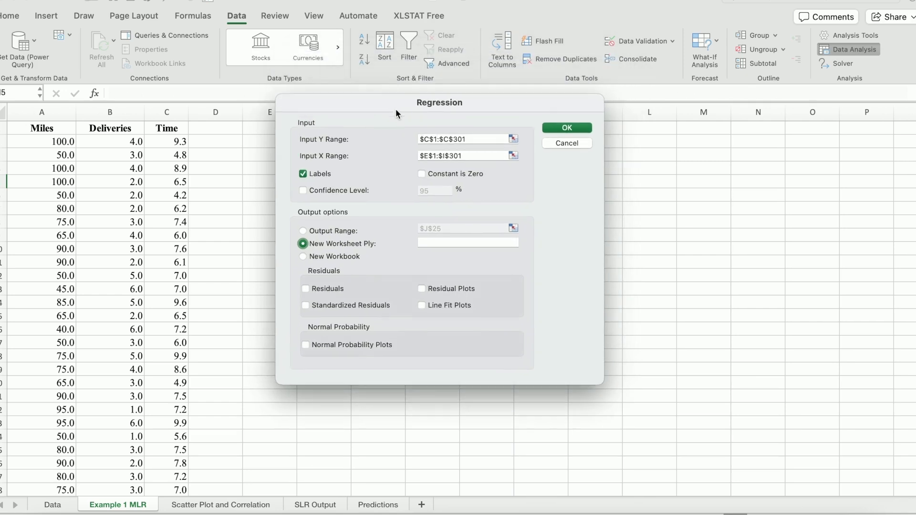
{"action": "triple_click", "coordinate": [433, 140]}
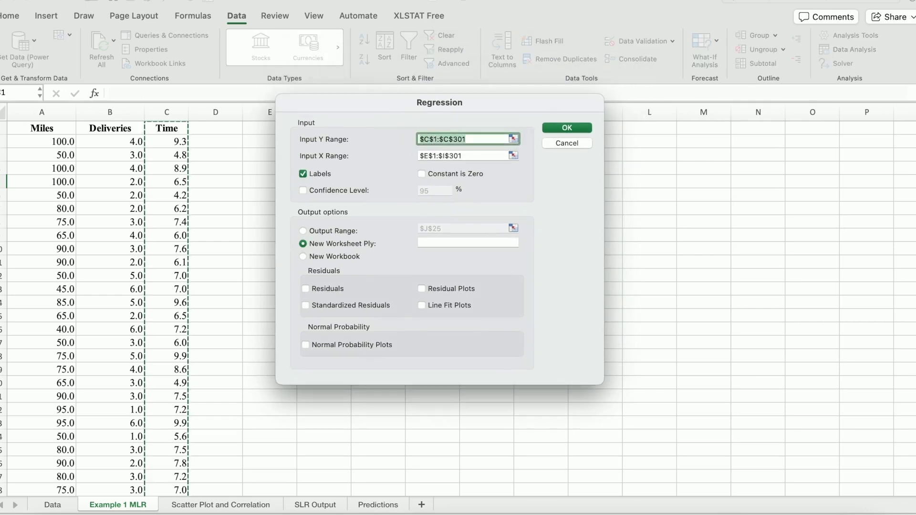
{"action": "key", "text": "BackSpace"}
{"action": "left_click", "coordinate": [159, 129]}
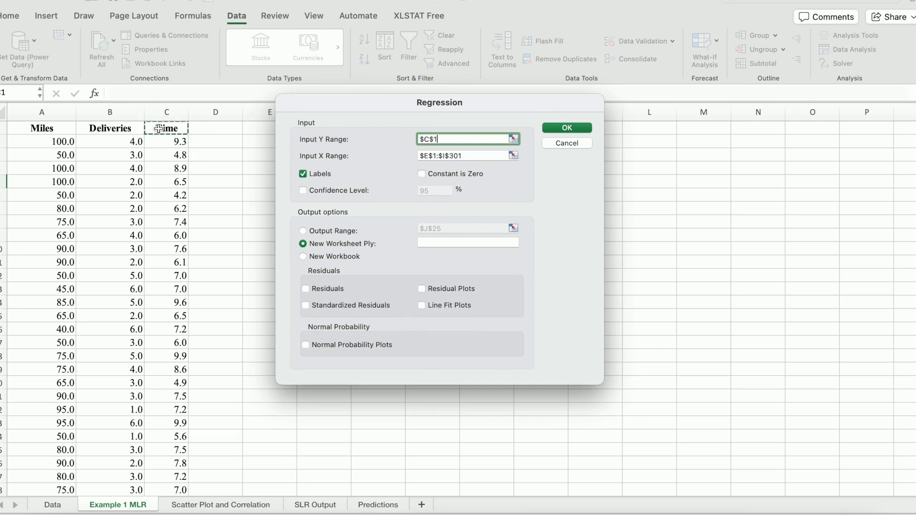
{"action": "mouse_move", "coordinate": [159, 129]}
{"action": "left_mouse_down"}
{"action": "mouse_move", "coordinate": [177, 146]}
{"action": "mouse_move", "coordinate": [175, 133]}
{"action": "left_mouse_up"}
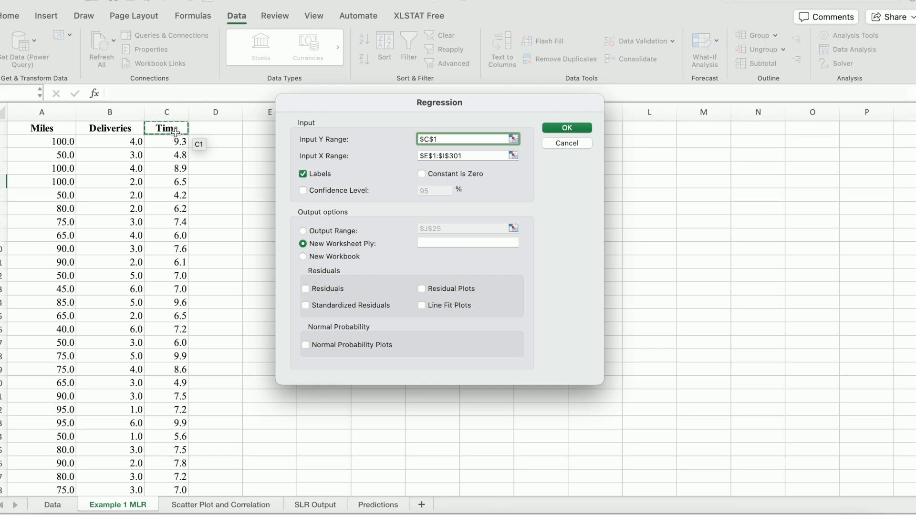
{"action": "key", "text": "super+shift+Down"}
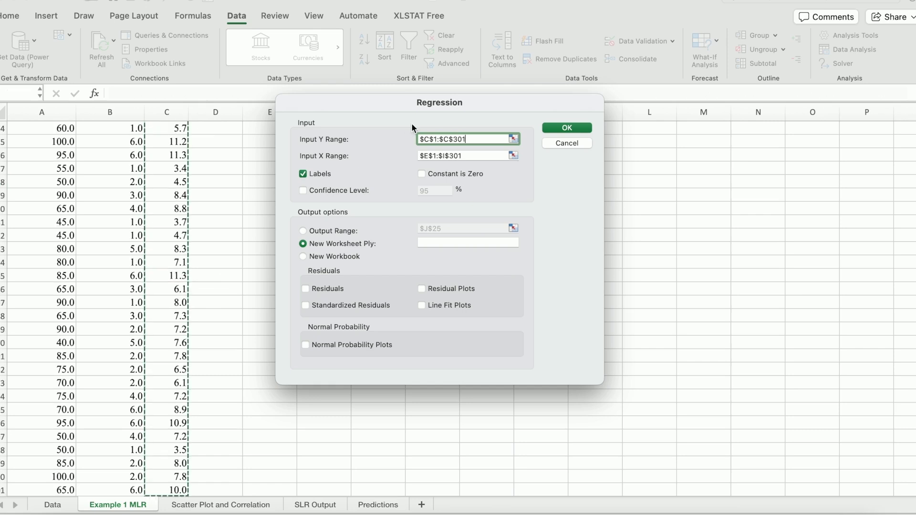
Set Miles and Deliveries (A1:B301) as the Input X Range and run the regression
{"action": "key", "text": "Tab"}
{"action": "key", "text": "BackSpace"}
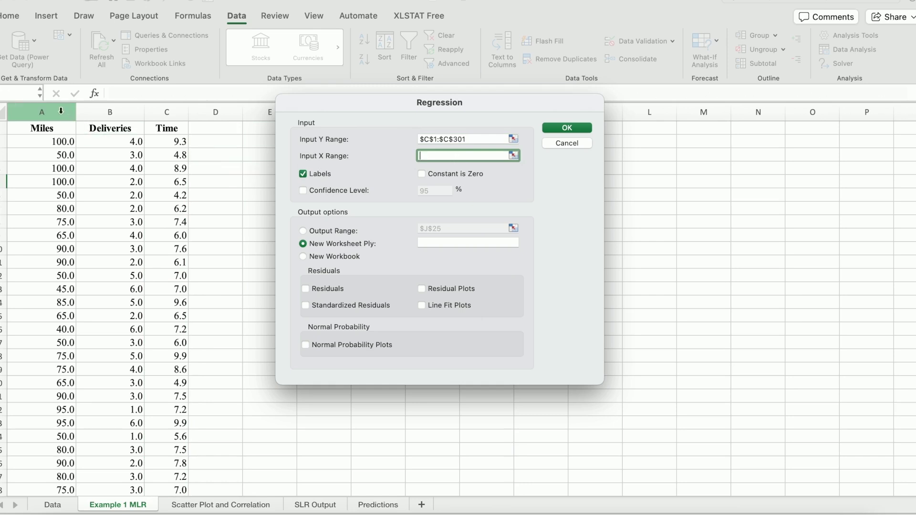
{"action": "left_click_drag", "start_coordinate": [55, 128], "coordinate": [107, 133]}
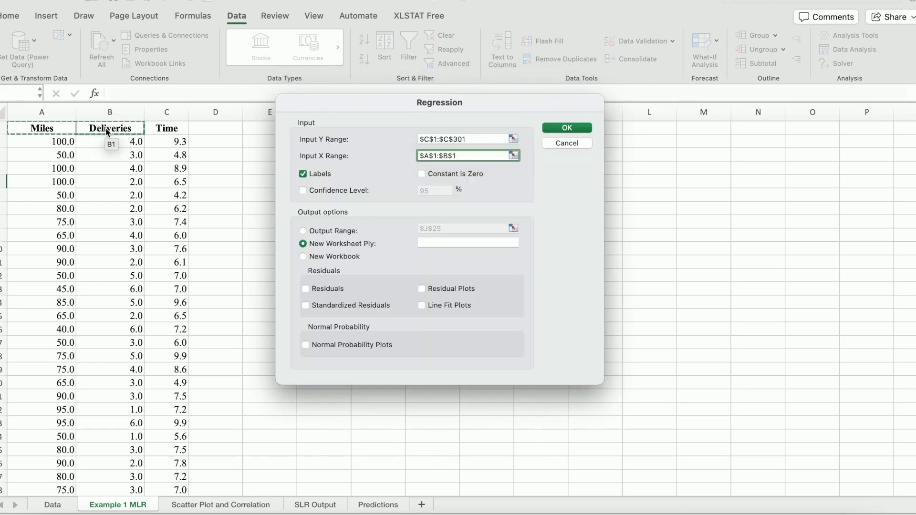
{"action": "key", "text": "super+shift+Down"}
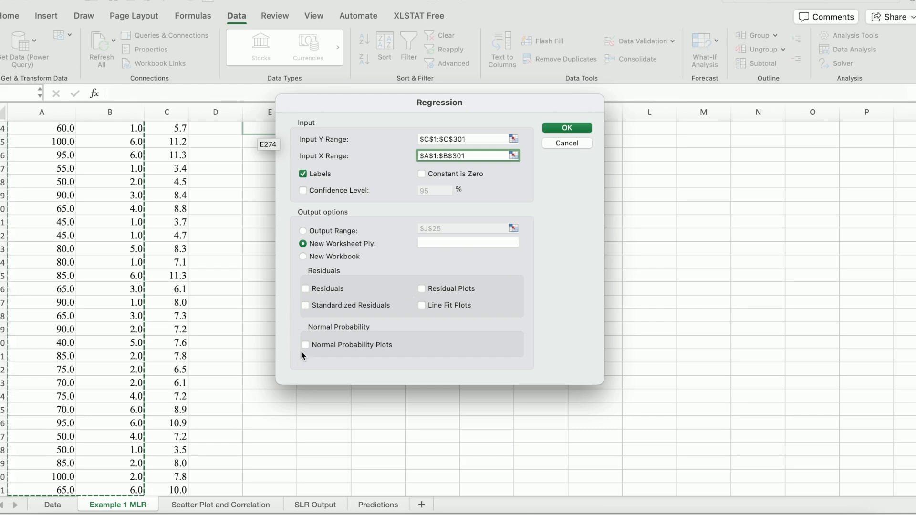
{"action": "left_click", "coordinate": [562, 127]}
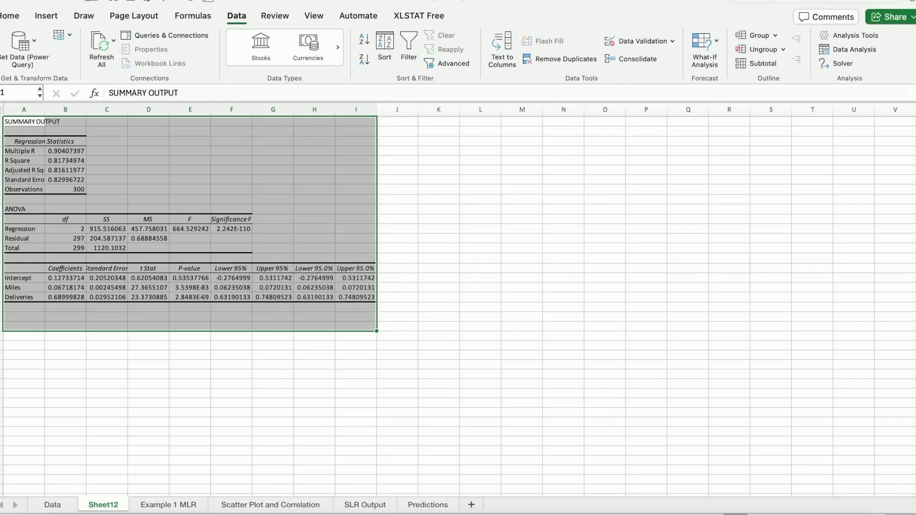
Widen output columns A and B and review the Miles and Deliveries coefficients
{"action": "scroll", "coordinate": [520, 364], "scroll_direction": "up", "scroll_amount": 3, "text": "ctrl"}
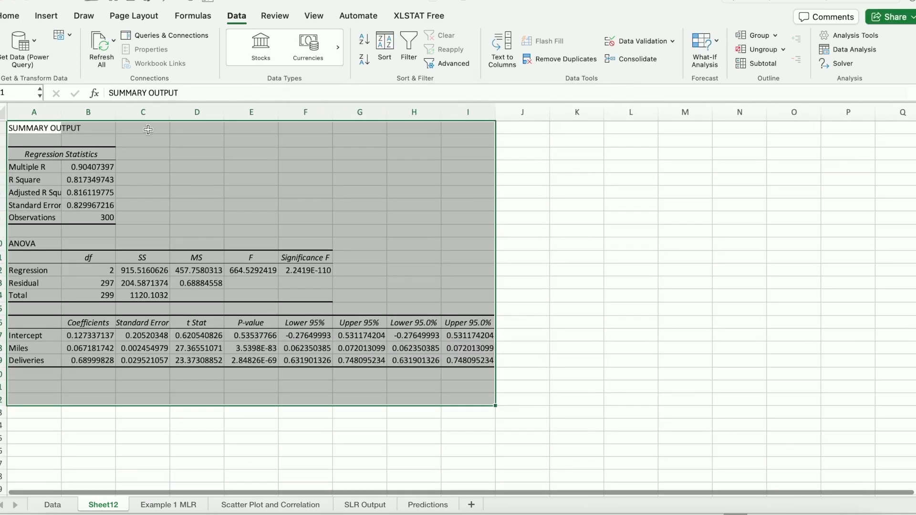
{"action": "left_click_drag", "start_coordinate": [55, 109], "coordinate": [129, 110]}
{"action": "left_click", "coordinate": [205, 446]}
{"action": "left_click", "coordinate": [49, 351]}
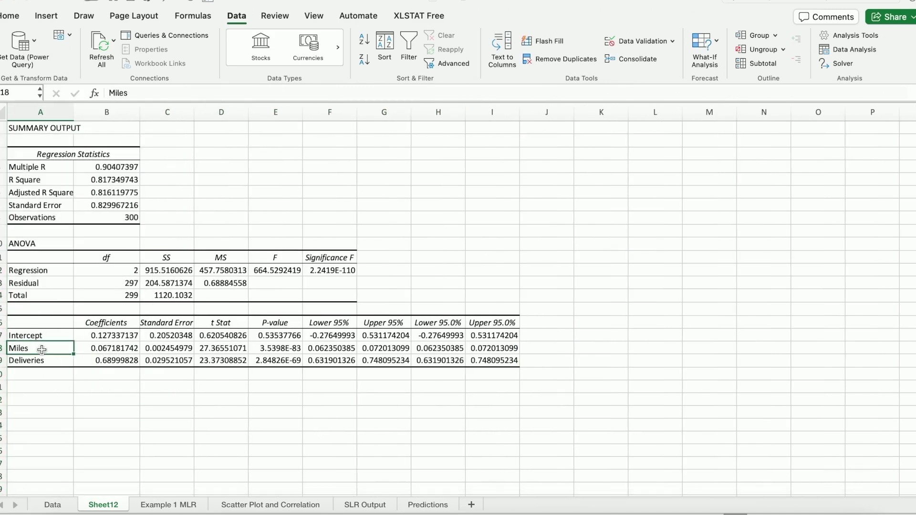
{"action": "left_click", "coordinate": [80, 350]}
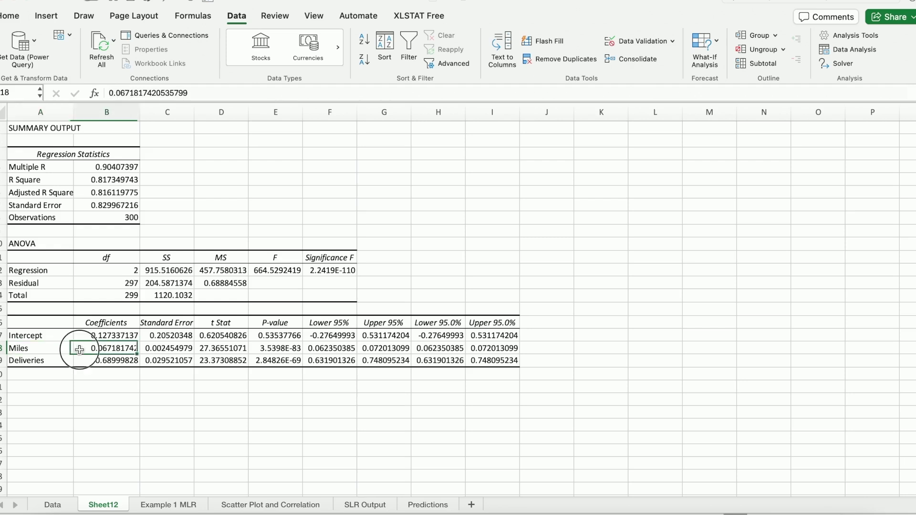
{"action": "left_click", "coordinate": [45, 363]}
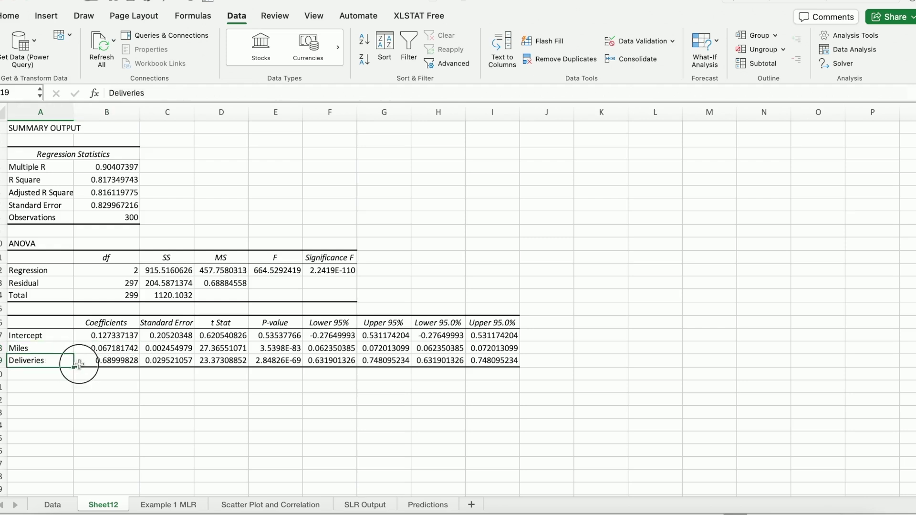
{"action": "left_click", "coordinate": [79, 364]}
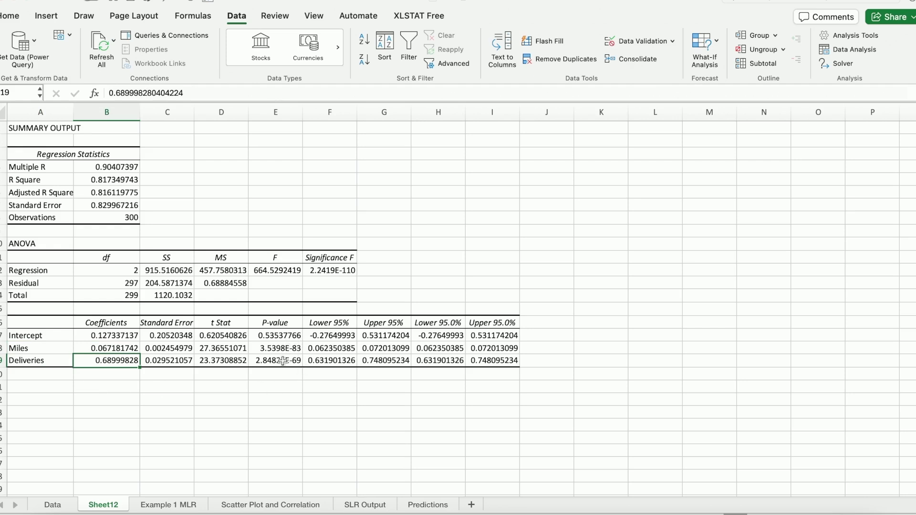
Replace the Miles and Deliveries p-values with 0
{"action": "left_click", "coordinate": [254, 350]}
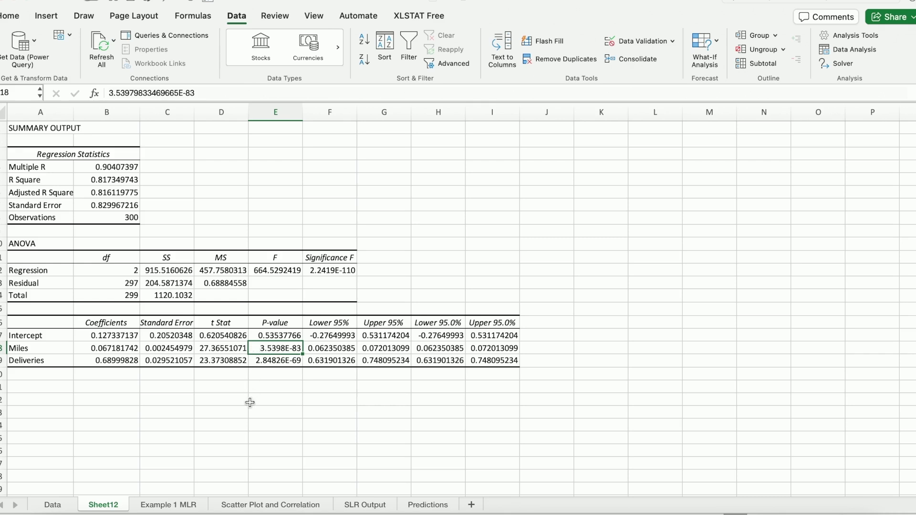
{"action": "type", "text": "0"}
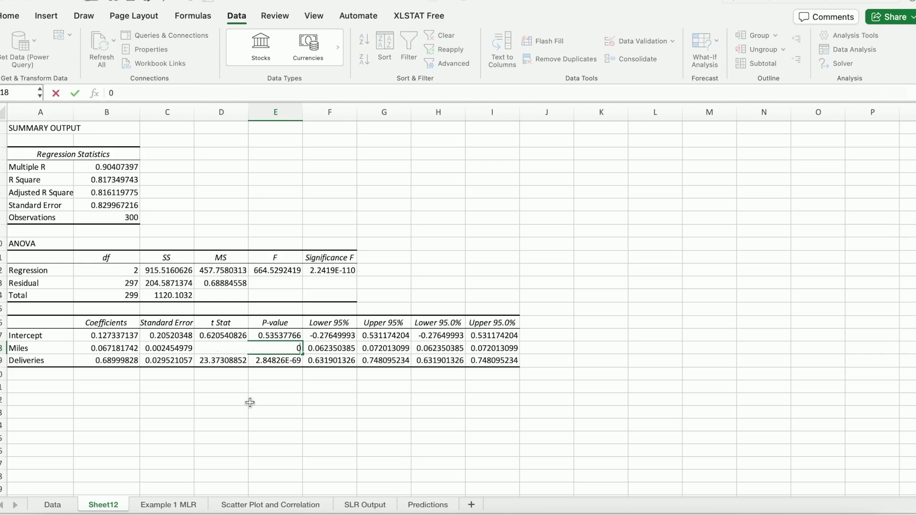
{"action": "left_click", "coordinate": [271, 364]}
{"action": "type", "text": "0"}
{"action": "key", "text": "Return"}
Select the Miles and Deliveries labels in the coefficients table
{"action": "left_click", "coordinate": [32, 356]}
{"action": "left_click_drag", "start_coordinate": [32, 356], "coordinate": [30, 362]}
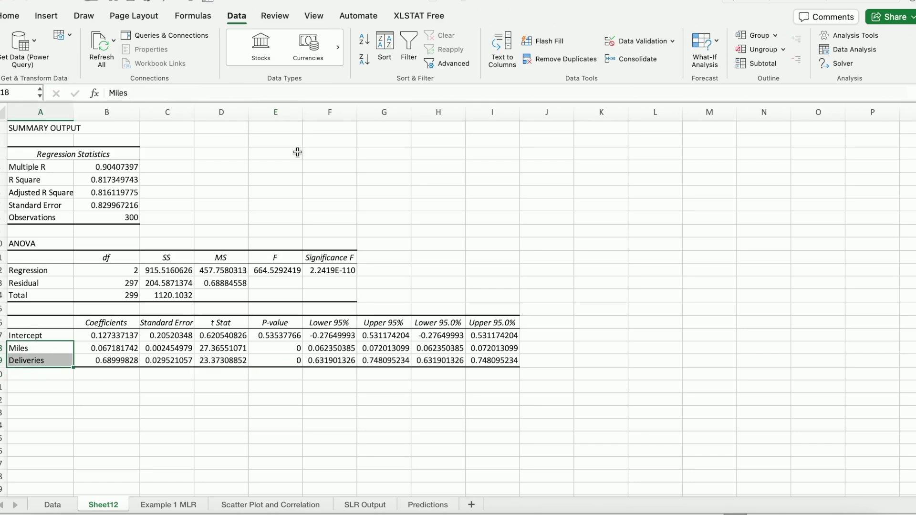
{"action": "left_click", "coordinate": [46, 15]}
{"action": "left_click", "coordinate": [18, 20]}
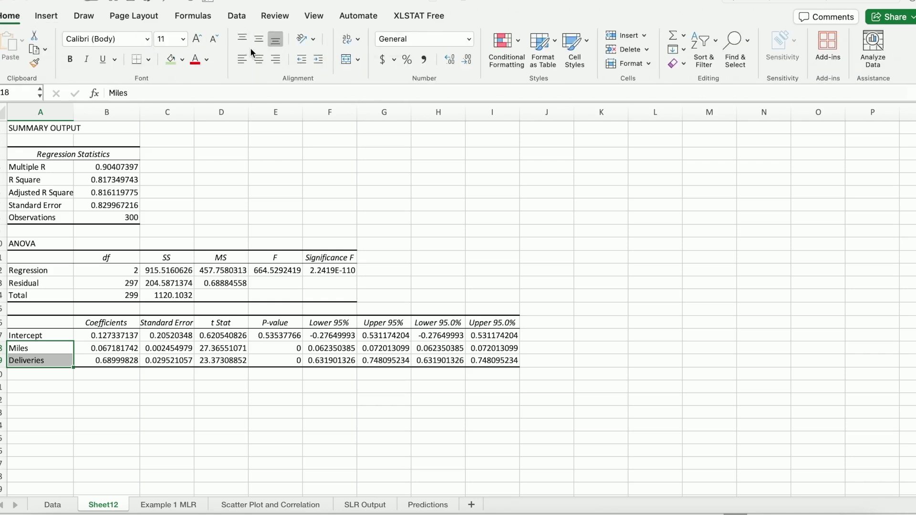
Color the Miles and Deliveries labels red, rename Sheet12 'Example 1 Output', and return to Data
{"action": "left_click", "coordinate": [194, 59]}
{"action": "left_click", "coordinate": [167, 425]}
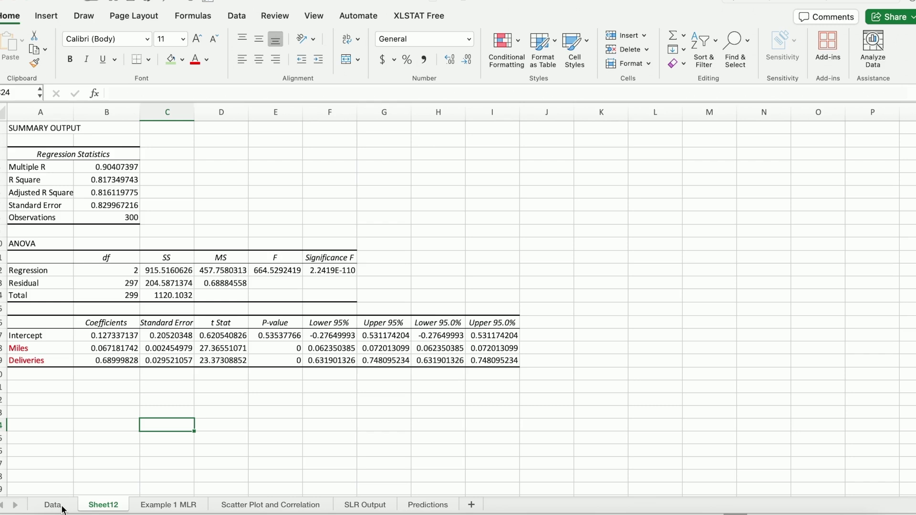
{"action": "right_click", "coordinate": [105, 509]}
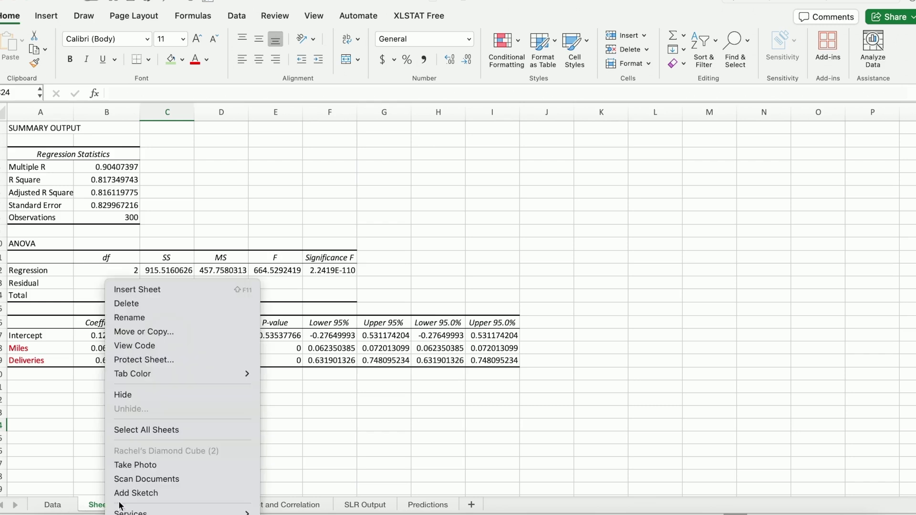
{"action": "left_click", "coordinate": [131, 318]}
{"action": "type", "text": "Example 1 Output"}
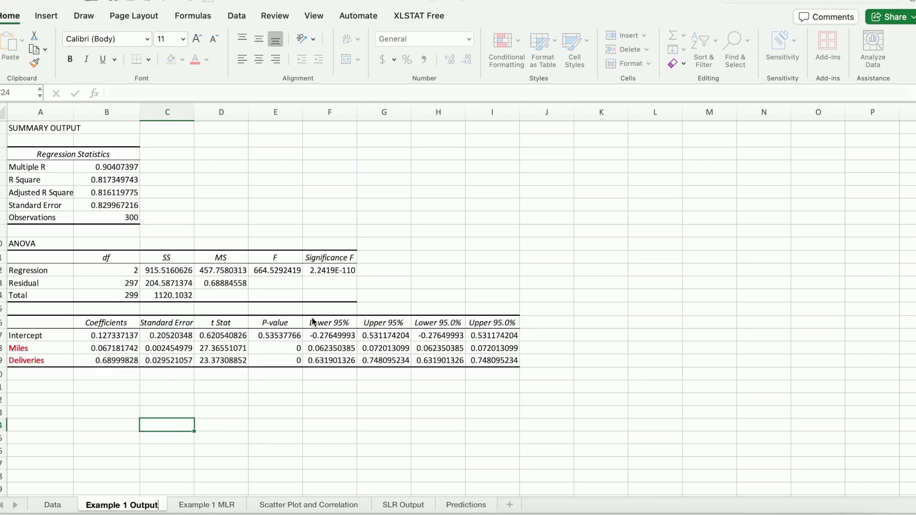
{"action": "key", "text": "Return"}
{"action": "left_click", "coordinate": [53, 505]}
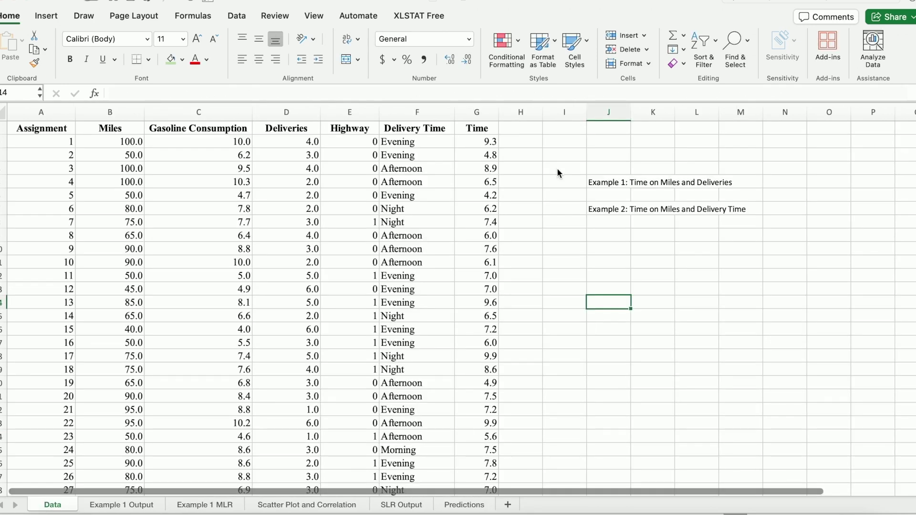
Copy the Miles, Delivery Time and Time columns into a new blank sheet
{"action": "left_click", "coordinate": [490, 109]}
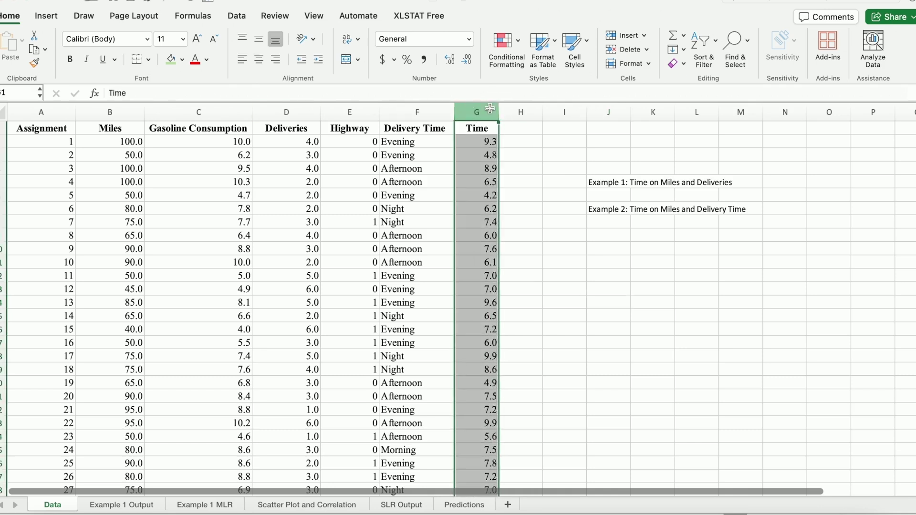
{"action": "left_click", "coordinate": [112, 112], "text": "super"}
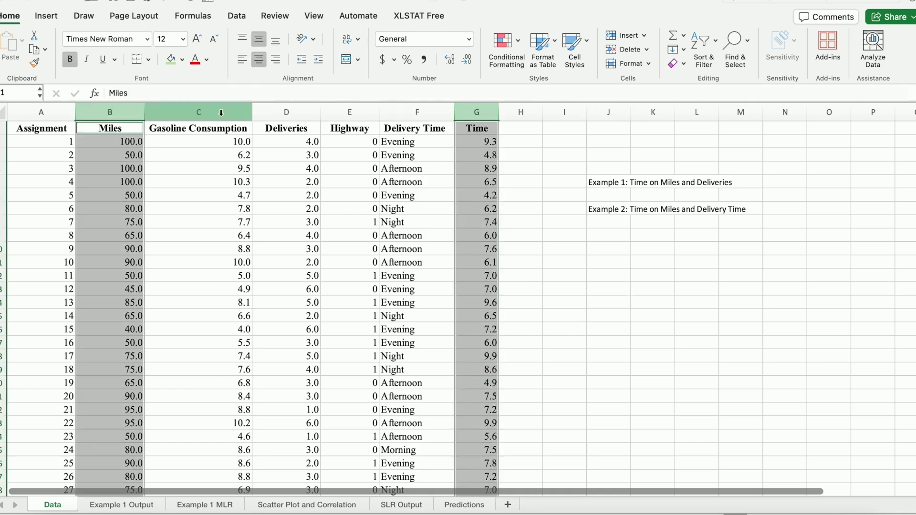
{"action": "left_click", "coordinate": [405, 107], "text": "super"}
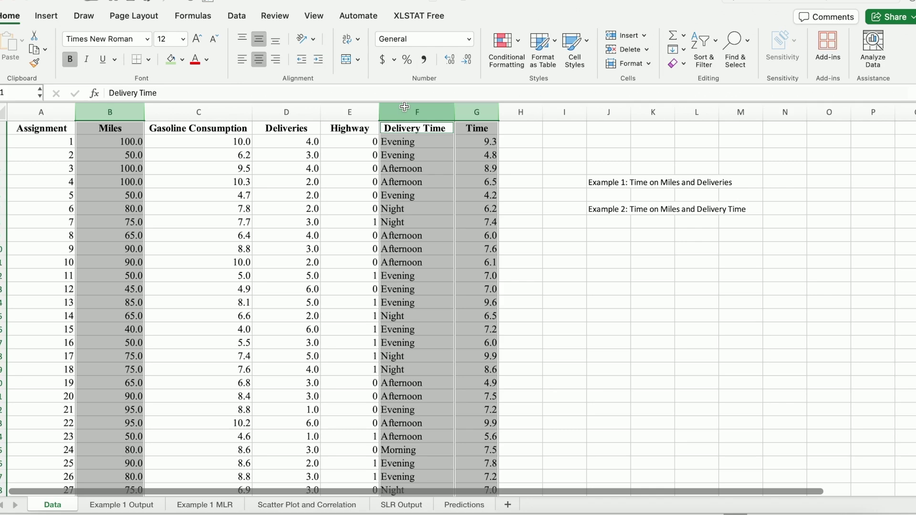
{"action": "key", "text": "super+c"}
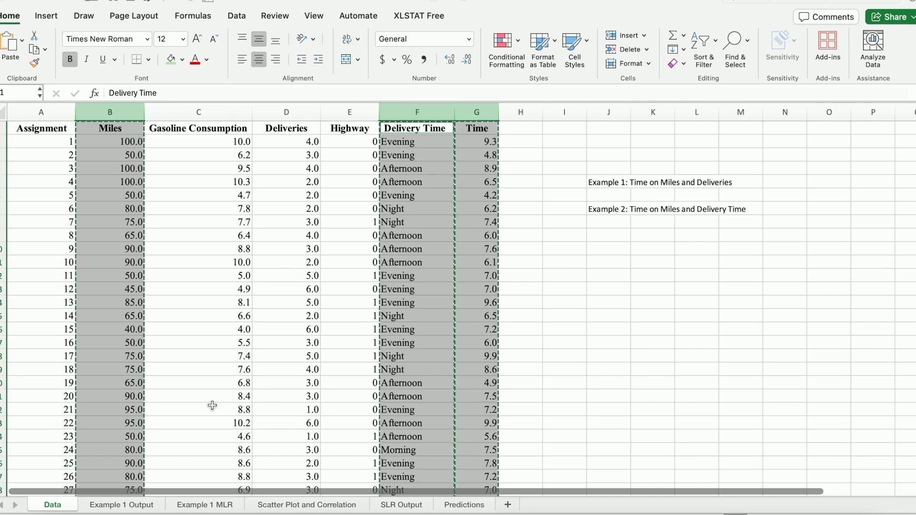
{"action": "left_click", "coordinate": [509, 507]}
{"action": "key", "text": "super+v"}
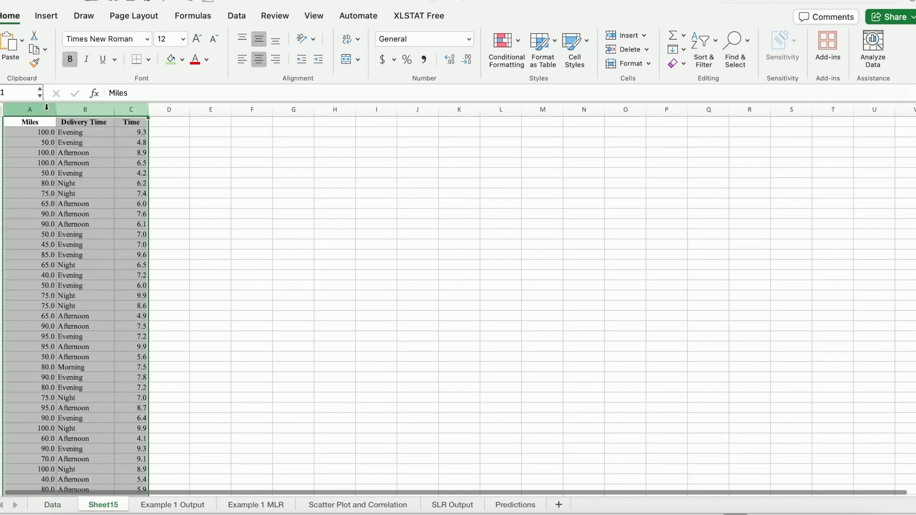
Widen columns A to C and select the Delivery Time column
{"action": "left_click_drag", "start_coordinate": [59, 110], "coordinate": [75, 110]}
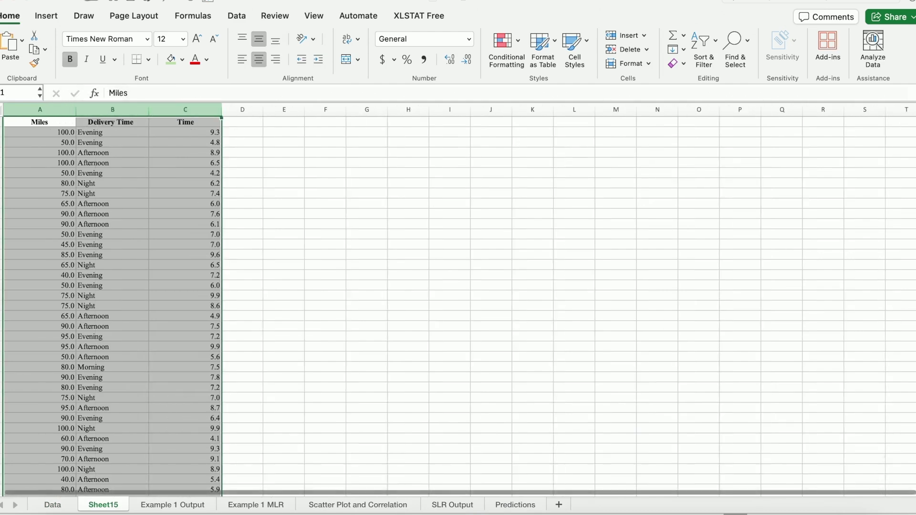
{"action": "scroll", "coordinate": [241, 131], "scroll_direction": "up", "scroll_amount": 2}
{"action": "scroll", "coordinate": [374, 234], "scroll_direction": "up", "scroll_amount": 2}
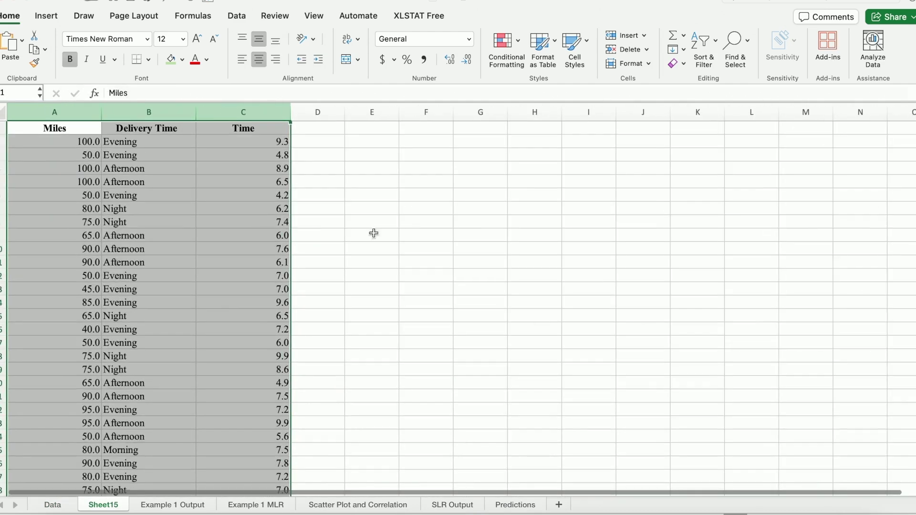
{"action": "left_click", "coordinate": [152, 114]}
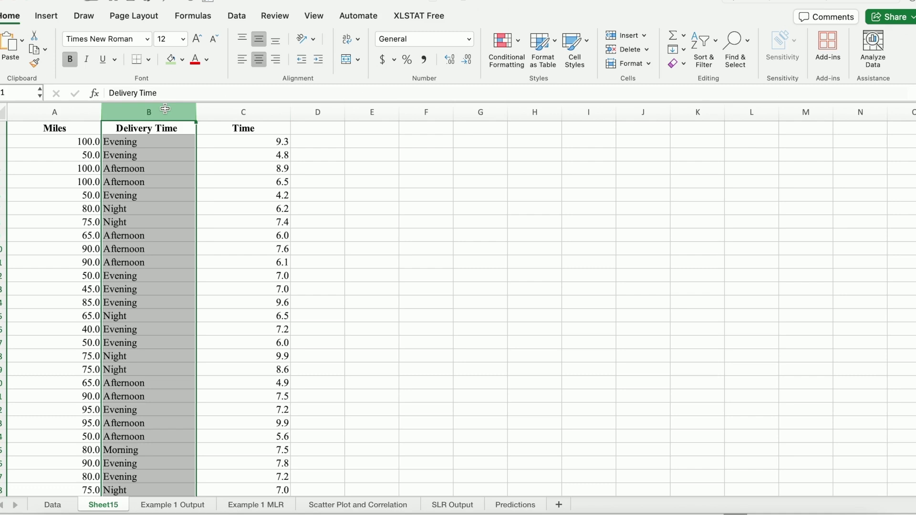
{"action": "left_click", "coordinate": [164, 141]}
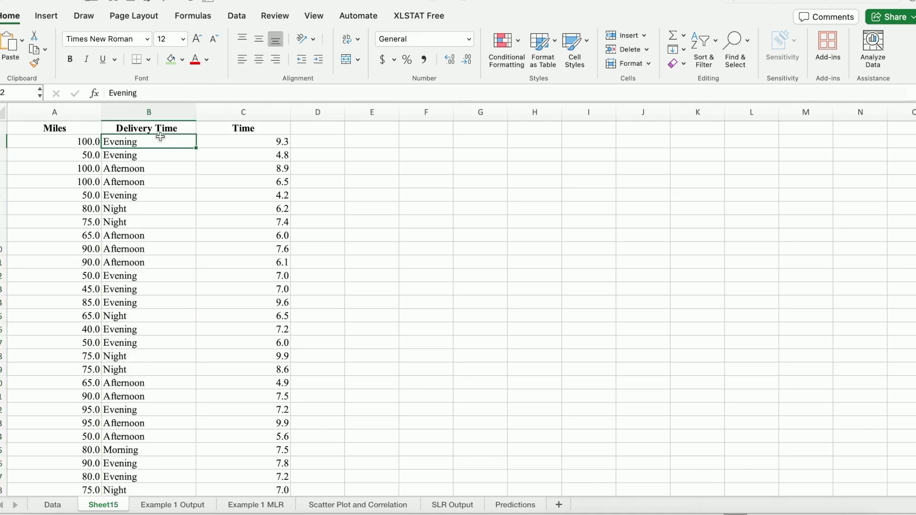
{"action": "left_click", "coordinate": [147, 115]}
{"action": "left_click", "coordinate": [241, 128]}
{"action": "left_click", "coordinate": [148, 116]}
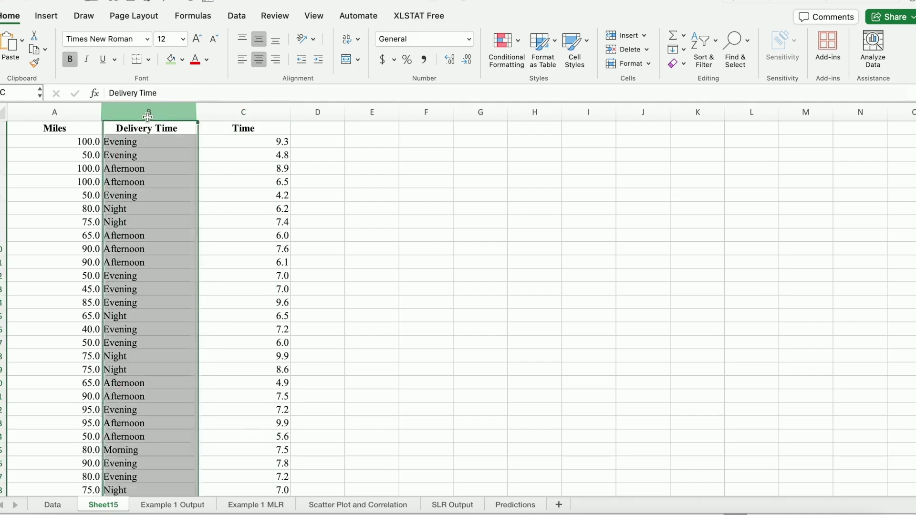
{"action": "left_click", "coordinate": [237, 16]}
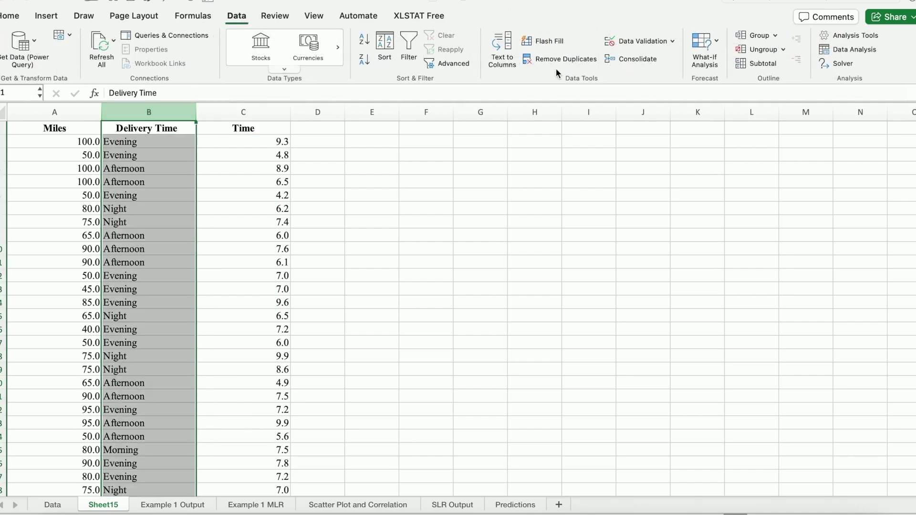
{"action": "left_click", "coordinate": [409, 43]}
{"action": "left_click", "coordinate": [217, 141]}
{"action": "key", "text": "super+shift+Down"}
{"action": "left_click", "coordinate": [217, 141]}
{"action": "left_click", "coordinate": [190, 127]}
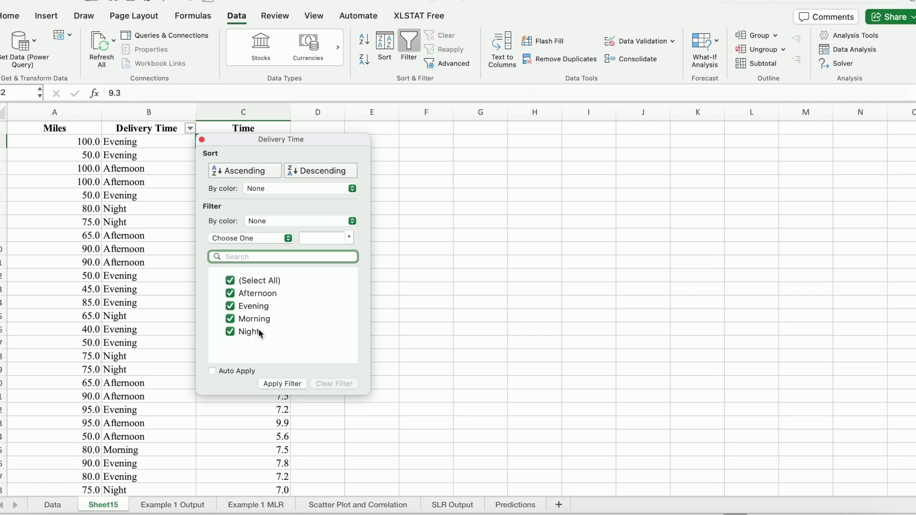
{"action": "left_click", "coordinate": [202, 140]}
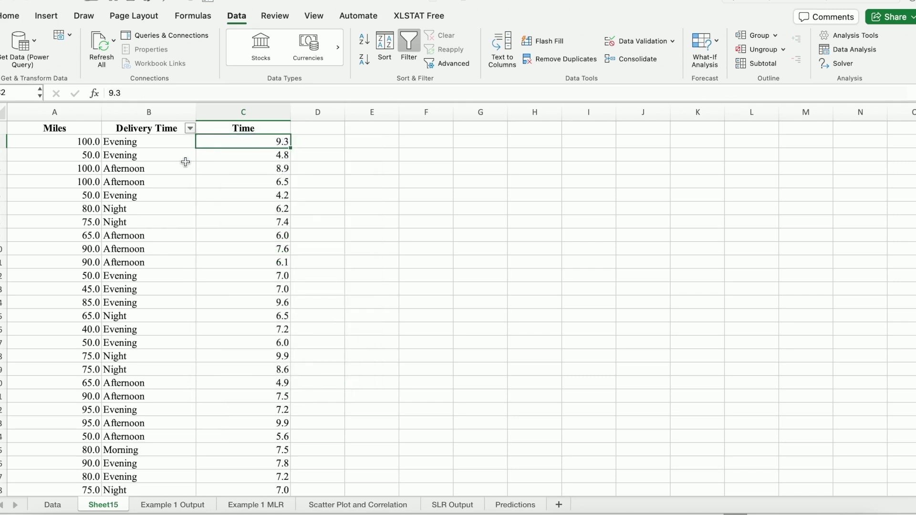
{"action": "key", "text": "super+shift+f"}
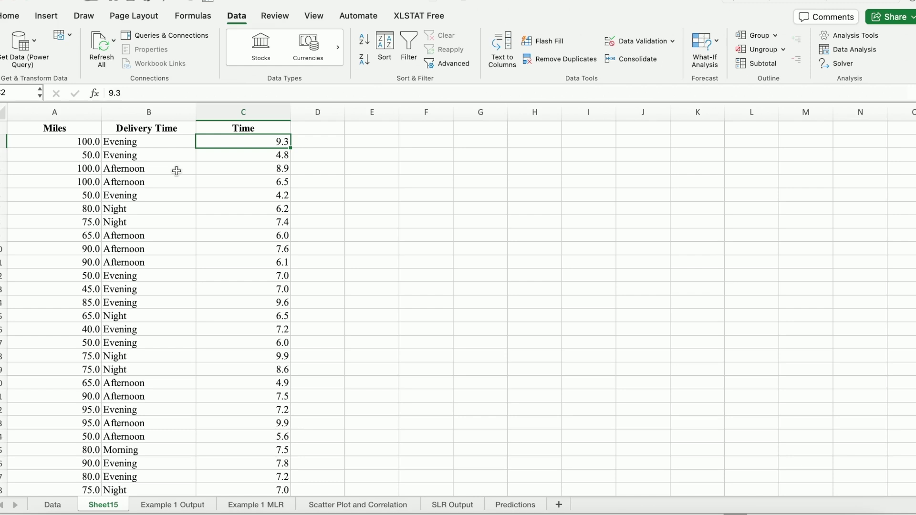
{"action": "left_click", "coordinate": [168, 112]}
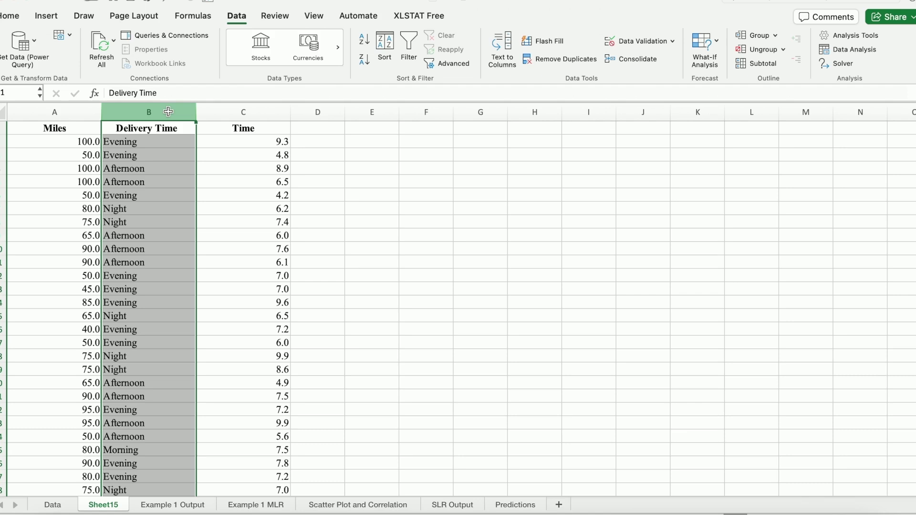
Insert blank columns before the Time column
{"action": "left_click", "coordinate": [229, 113]}
{"action": "right_click", "coordinate": [231, 114]}
{"action": "left_click", "coordinate": [246, 130]}
{"action": "right_click", "coordinate": [263, 110]}
{"action": "left_click", "coordinate": [281, 182]}
{"action": "right_click", "coordinate": [263, 111]}
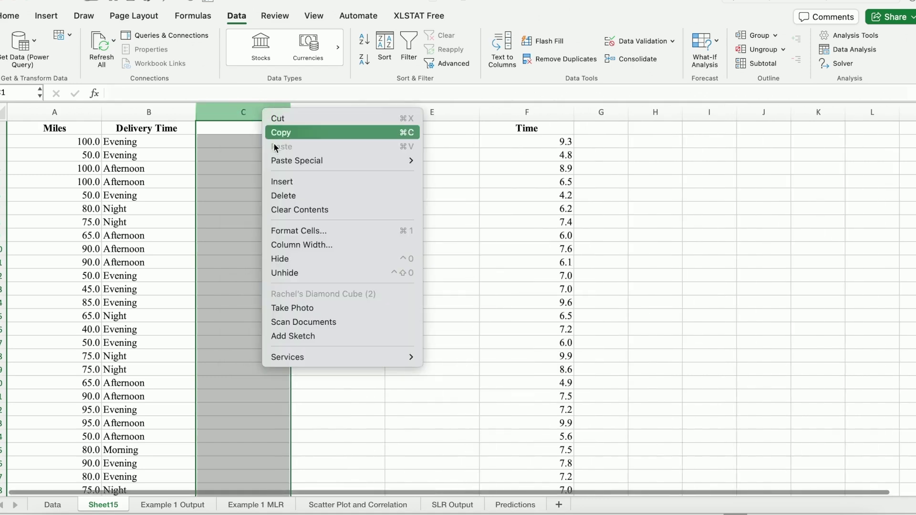
{"action": "left_click", "coordinate": [285, 183]}
{"action": "left_click", "coordinate": [498, 208]}
{"action": "left_click", "coordinate": [249, 110]}
{"action": "left_click", "coordinate": [432, 112]}
Enter the DeliveryTime_Morning header in C1 and widen the DeliveryTime_Night column
{"action": "left_click", "coordinate": [239, 129]}
{"action": "type", "text": "DeliveryTime_"}
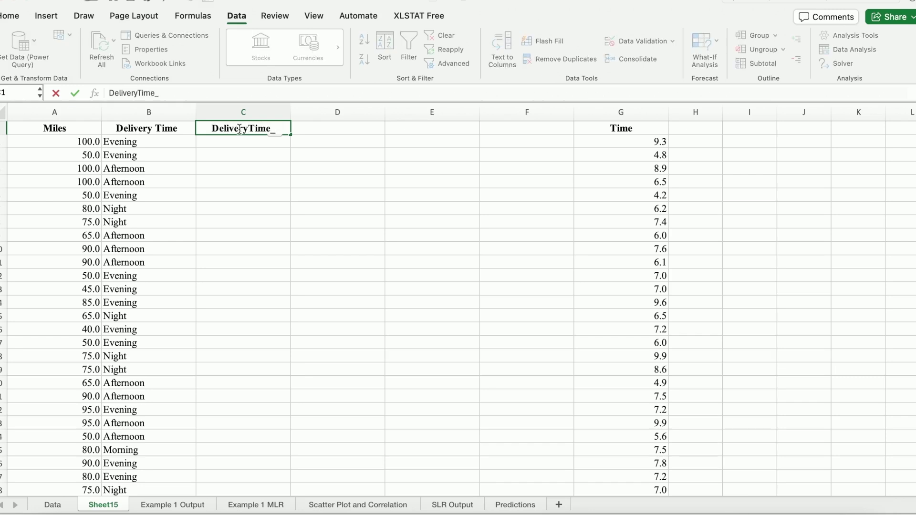
{"action": "type", "text": "A"}
{"action": "key", "text": "BackSpace"}
{"action": "type", "text": "Morning"}
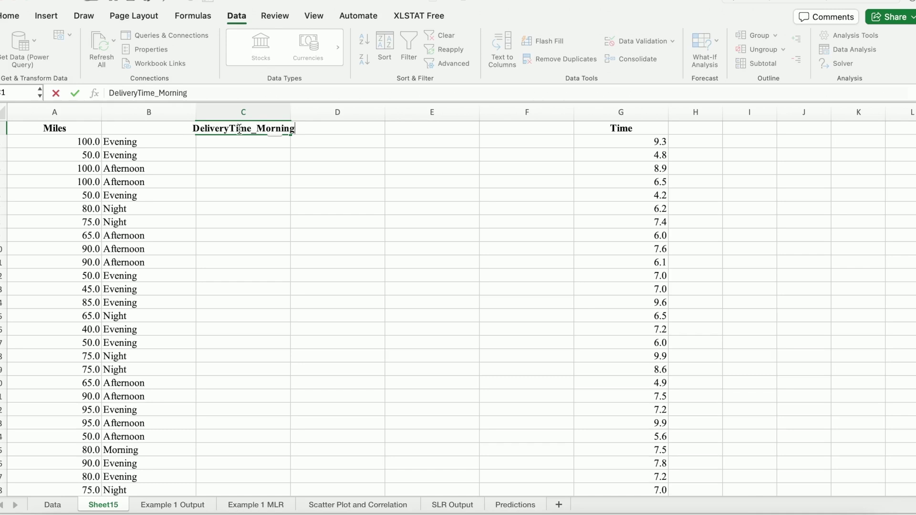
{"action": "key", "text": "Return"}
{"action": "left_click", "coordinate": [252, 129]}
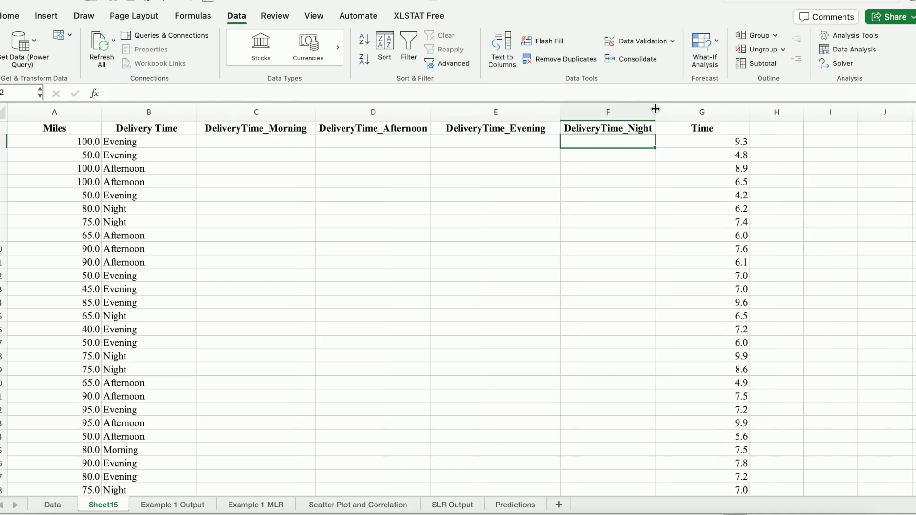
{"action": "left_click_drag", "start_coordinate": [655, 108], "coordinate": [668, 109]}
{"action": "left_click", "coordinate": [595, 276]}
{"action": "left_click", "coordinate": [248, 145]}
{"action": "left_click", "coordinate": [165, 145]}
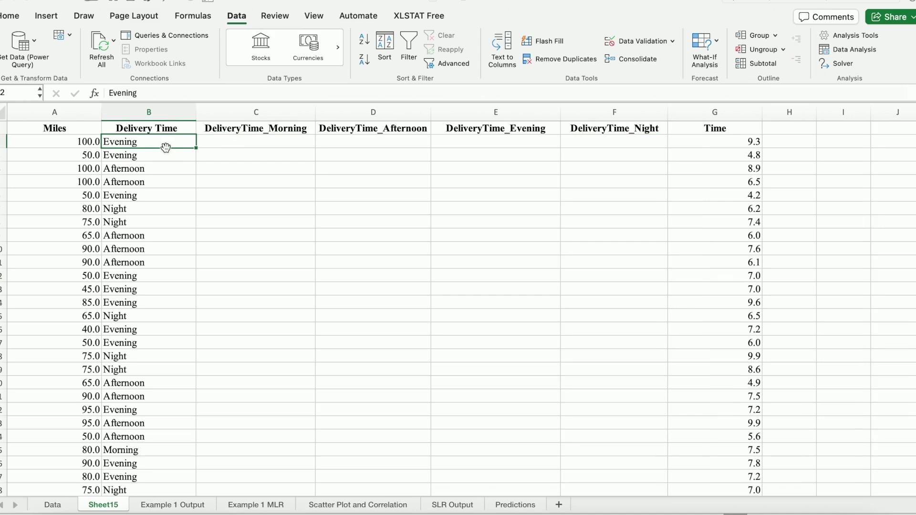
Code row 2 as Evening: 1 under DeliveryTime_Evening, 0 under Morning, Afternoon and Night
{"action": "left_click", "coordinate": [239, 147]}
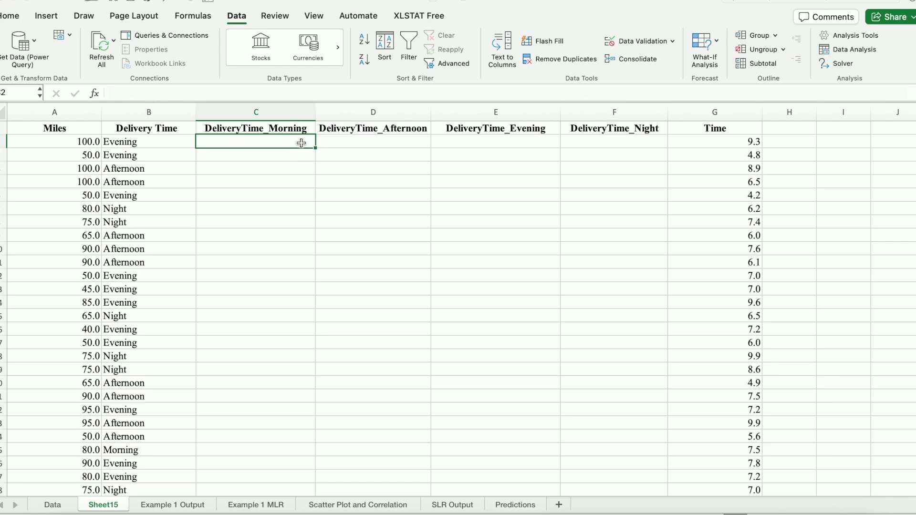
{"action": "left_click", "coordinate": [481, 145]}
{"action": "type", "text": "1"}
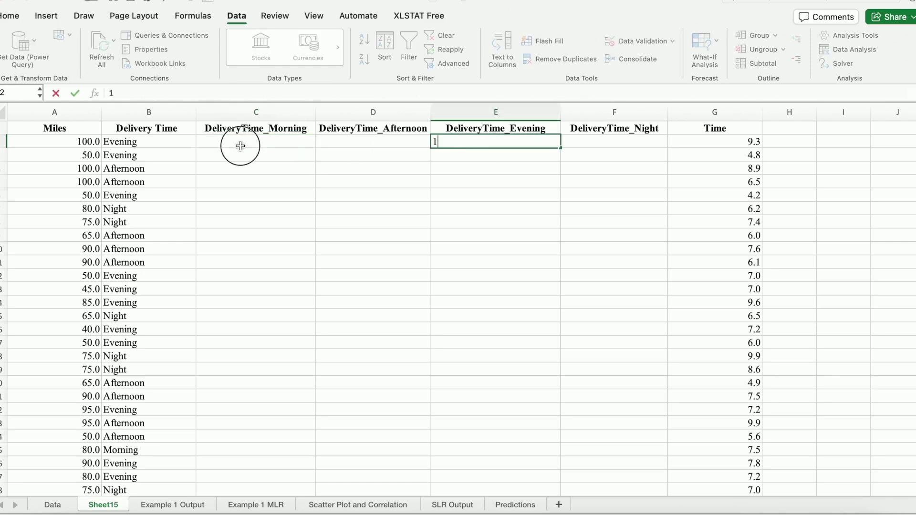
{"action": "left_click", "coordinate": [242, 148]}
{"action": "type", "text": "0"}
{"action": "left_click", "coordinate": [352, 140]}
{"action": "type", "text": "0"}
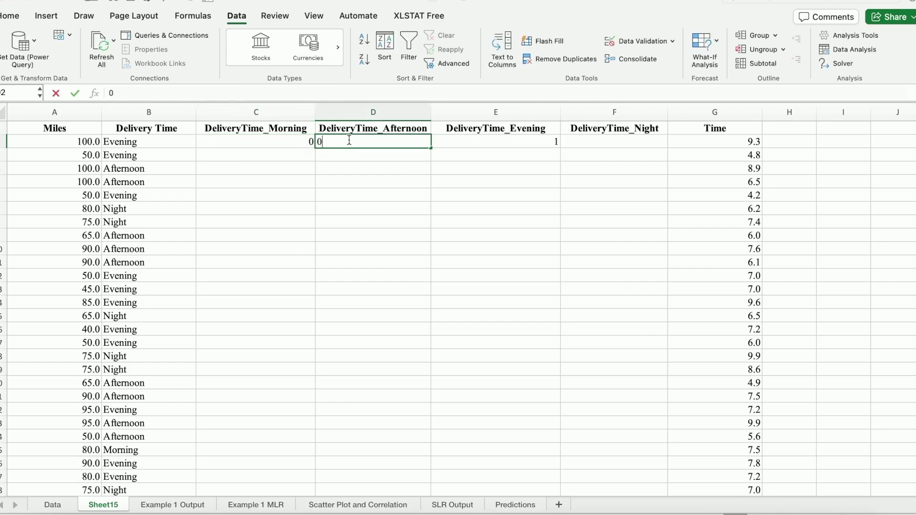
{"action": "left_click", "coordinate": [572, 144]}
{"action": "type", "text": "0"}
{"action": "left_click", "coordinate": [592, 170]}
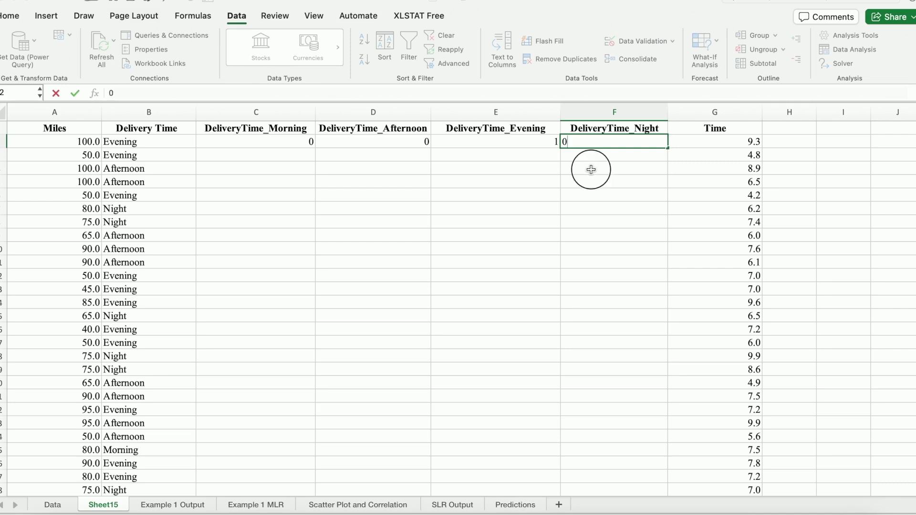
Code row 3 likewise: 1 for Evening, 0 for Morning, Afternoon and Night
{"action": "left_click", "coordinate": [158, 152]}
{"action": "left_click", "coordinate": [475, 154]}
{"action": "type", "text": "1"}
{"action": "left_click", "coordinate": [401, 156]}
{"action": "left_click", "coordinate": [301, 156]}
{"action": "type", "text": "0"}
{"action": "left_click", "coordinate": [370, 154]}
{"action": "type", "text": "0"}
{"action": "left_click", "coordinate": [590, 155]}
{"action": "type", "text": "0"}
{"action": "left_click", "coordinate": [593, 208]}
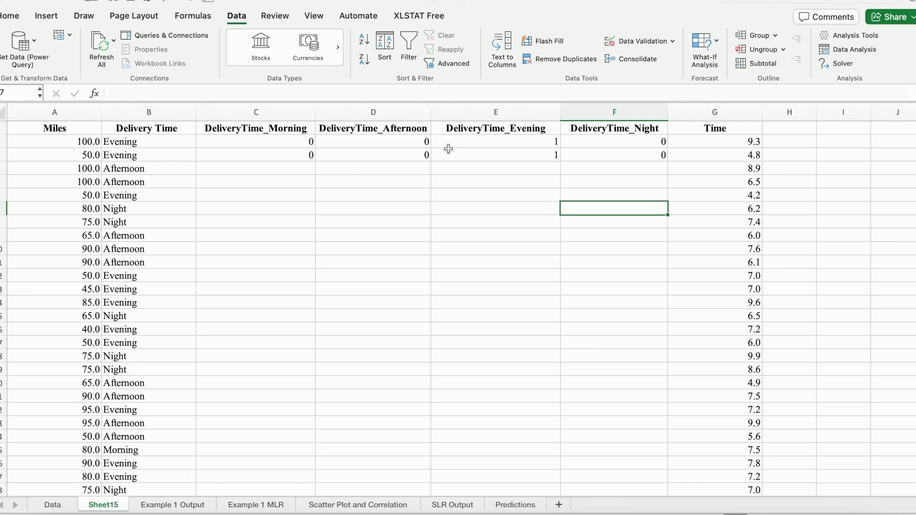
Clear the first DeliveryTime_Morning cell and check the first Delivery Time entries
{"action": "left_click", "coordinate": [264, 138]}
{"action": "key", "text": "Delete"}
{"action": "left_click", "coordinate": [224, 146]}
{"action": "left_click", "coordinate": [174, 145]}
{"action": "double_click", "coordinate": [139, 149]}
{"action": "left_click", "coordinate": [142, 153]}
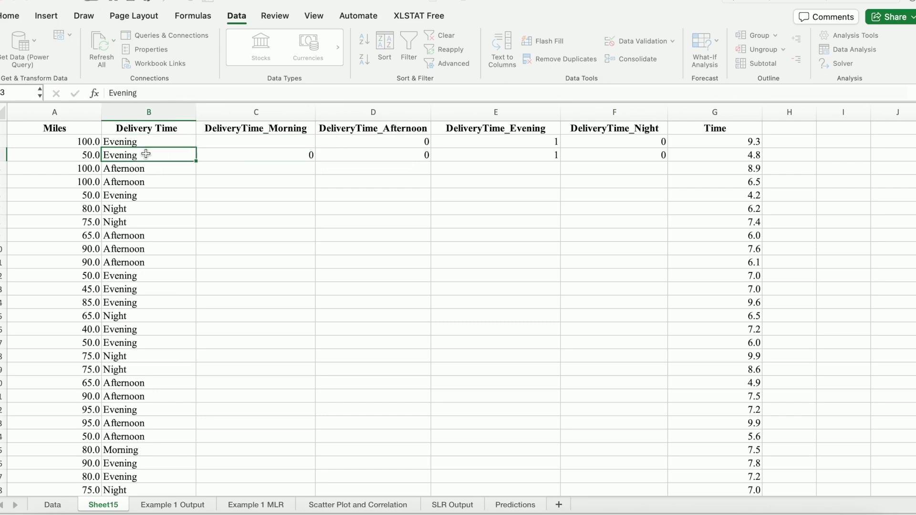
Re-enter the Evening values in B2 and B3 and begin editing B6
{"action": "double_click", "coordinate": [149, 142]}
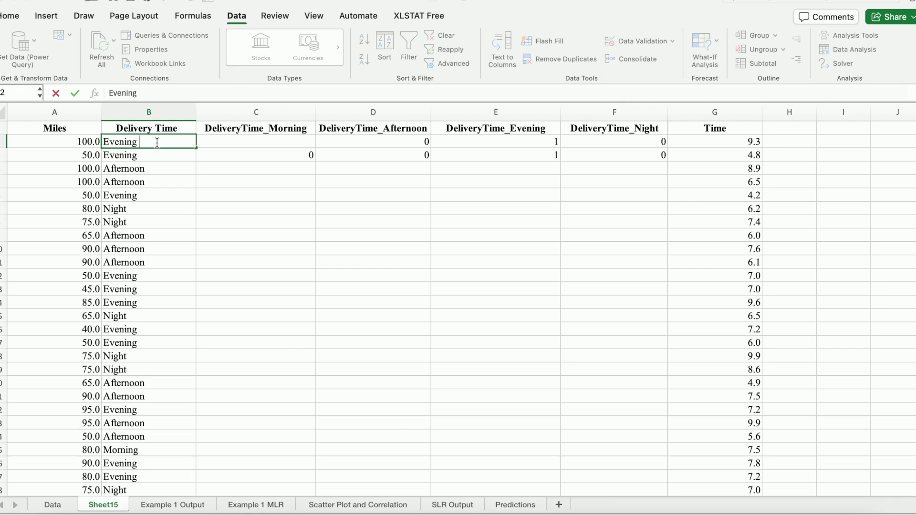
{"action": "key", "text": "BackSpace"}
{"action": "type", "text": "g"}
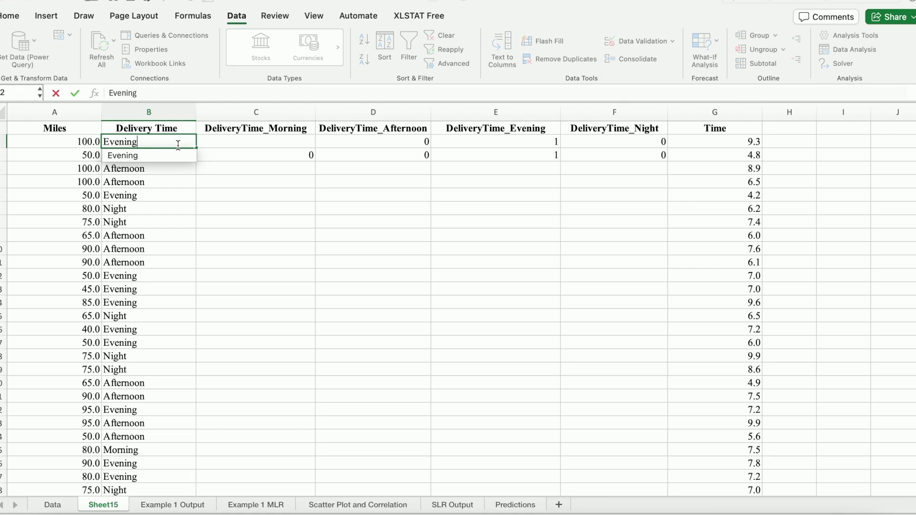
{"action": "left_click", "coordinate": [272, 151]}
{"action": "left_click", "coordinate": [170, 154]}
{"action": "double_click", "coordinate": [167, 153]}
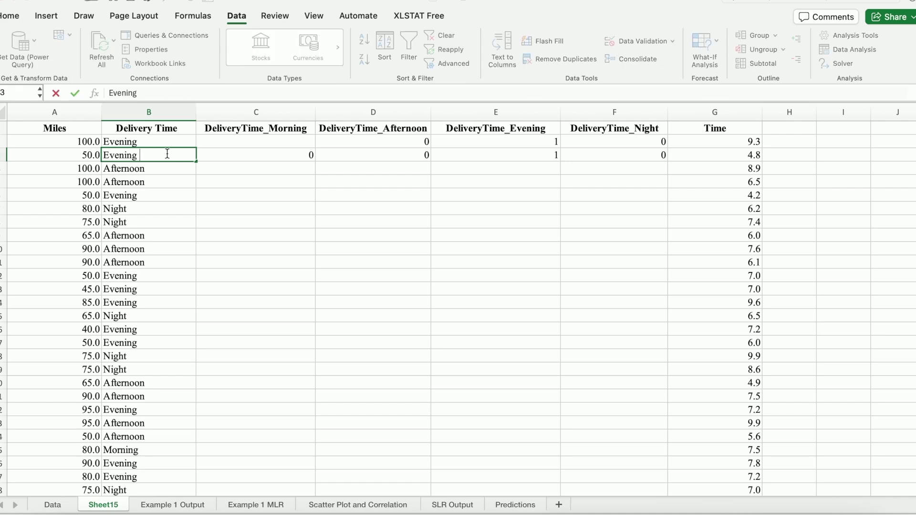
{"action": "key", "text": "BackSpace"}
{"action": "type", "text": "g"}
{"action": "left_click", "coordinate": [175, 208]}
{"action": "double_click", "coordinate": [169, 195]}
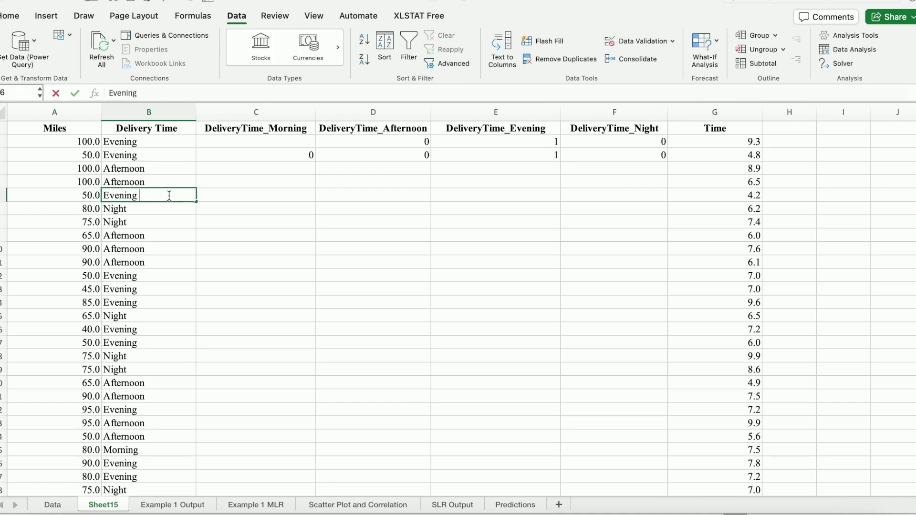
Enter =IF(B2="Morning ",1,0) in C2 for the DeliveryTime_Morning dummy
{"action": "left_click", "coordinate": [242, 154]}
{"action": "left_click", "coordinate": [245, 142]}
{"action": "type", "text": "="}
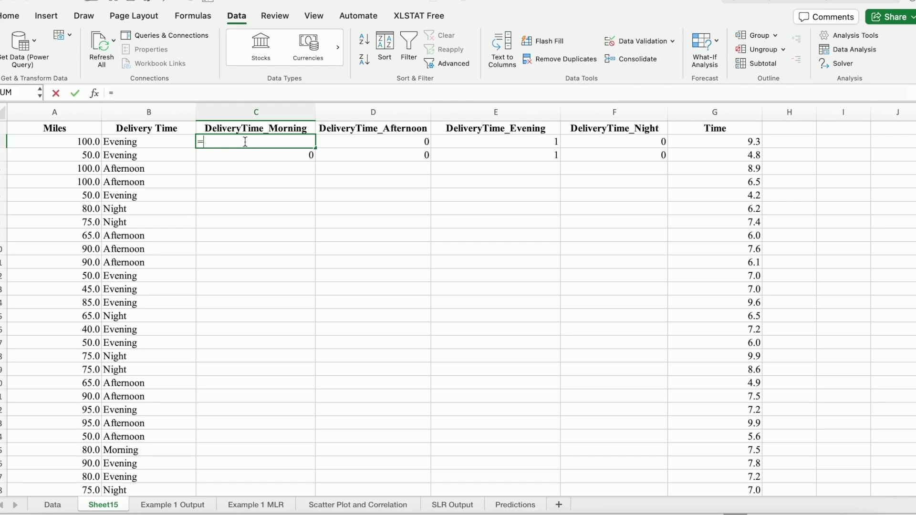
{"action": "type", "text": "IF("}
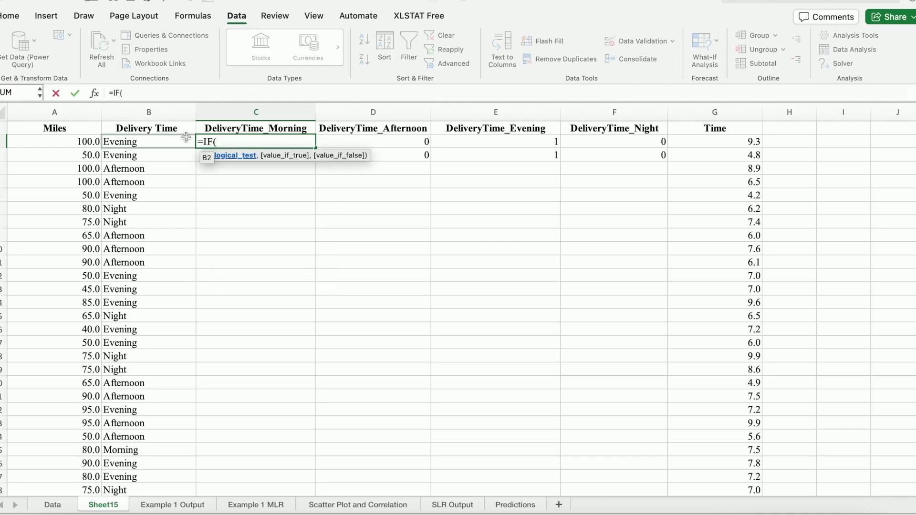
{"action": "left_click", "coordinate": [179, 140]}
{"action": "type", "text": "=\"Morning"}
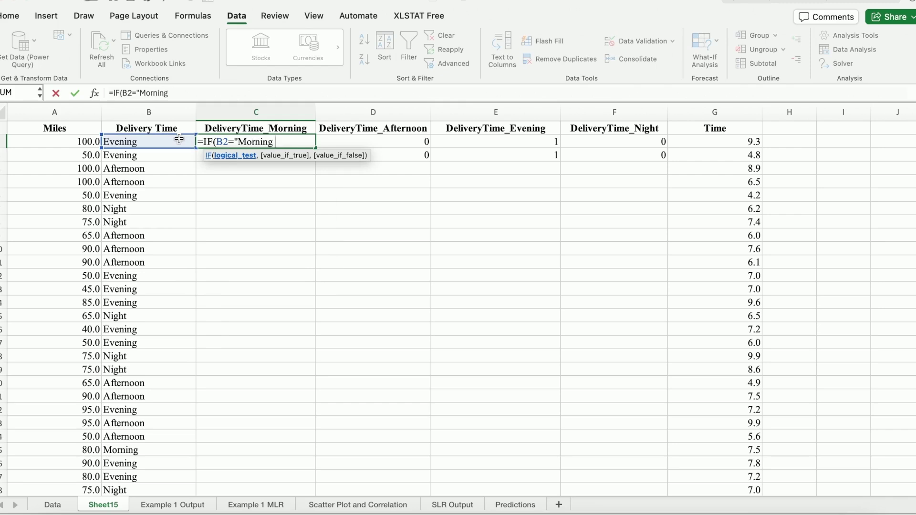
{"action": "type", "text": " \", 1, "}
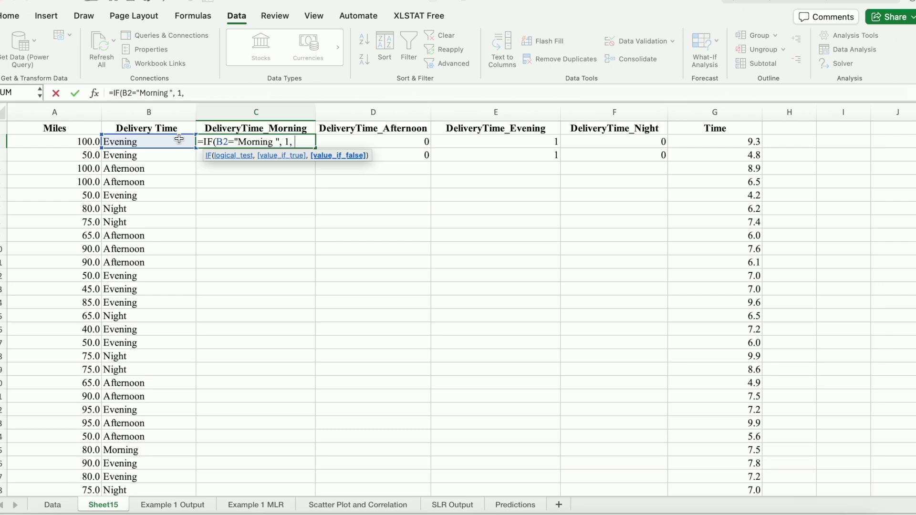
{"action": "type", "text": "0)"}
{"action": "left_click", "coordinate": [253, 143]}
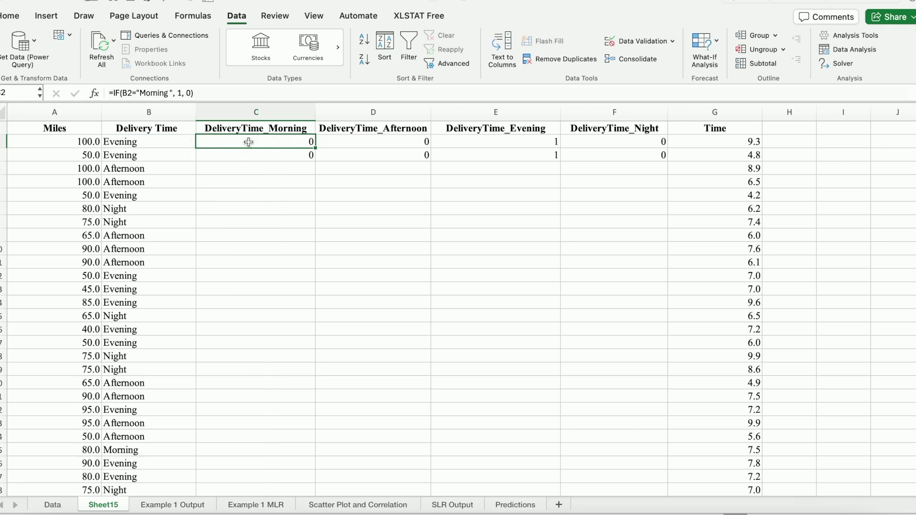
Fill the Morning formula down the column and confirm C25 shows 1 for a Morning row
{"action": "left_click_drag", "start_coordinate": [315, 150], "coordinate": [315, 414]}
{"action": "scroll", "coordinate": [528, 436], "scroll_direction": "up", "scroll_amount": 10}
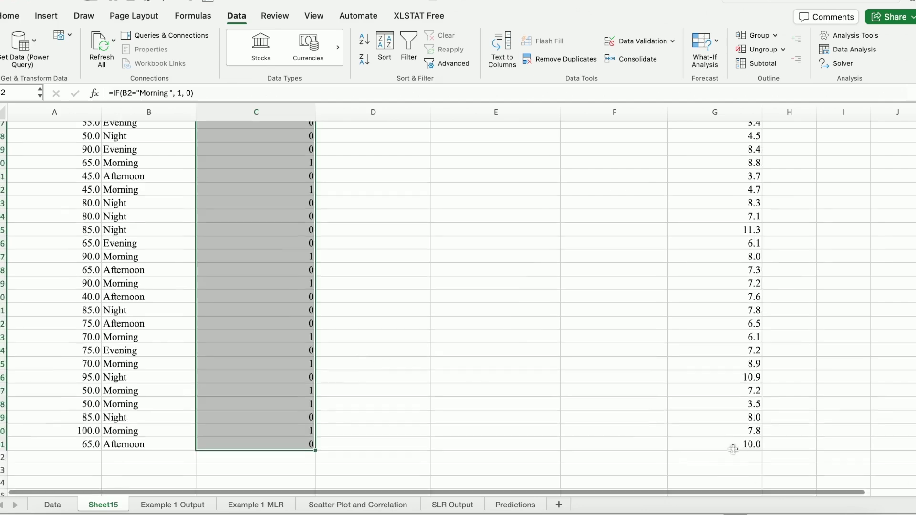
{"action": "scroll", "coordinate": [295, 347], "scroll_direction": "down", "scroll_amount": 8}
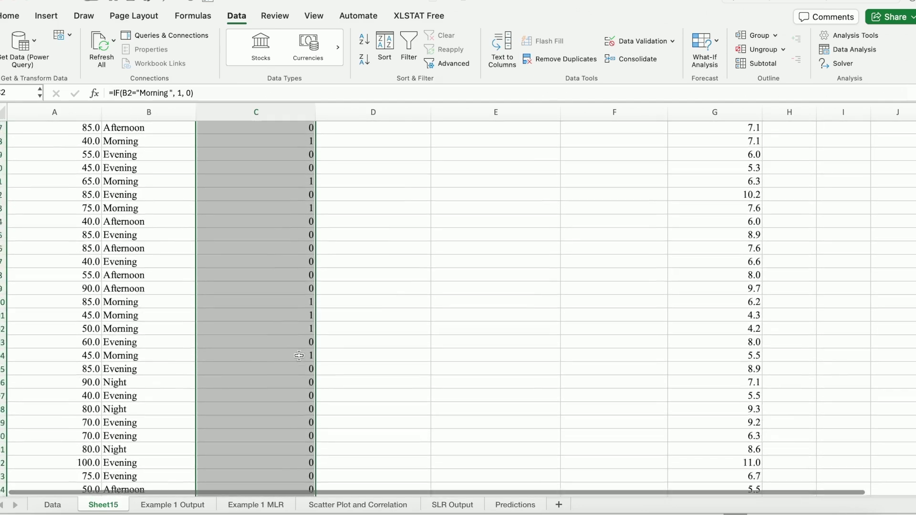
{"action": "scroll", "coordinate": [419, 316], "scroll_direction": "up", "scroll_amount": 20}
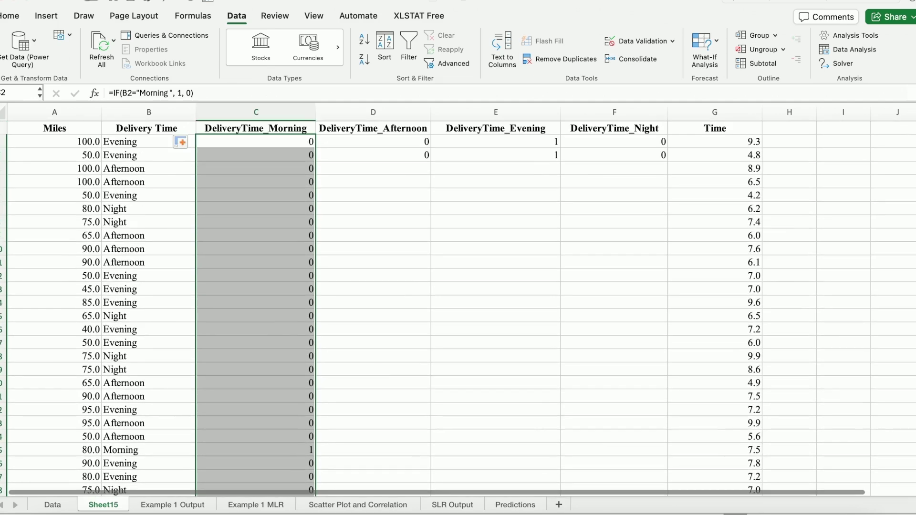
{"action": "left_click", "coordinate": [419, 315]}
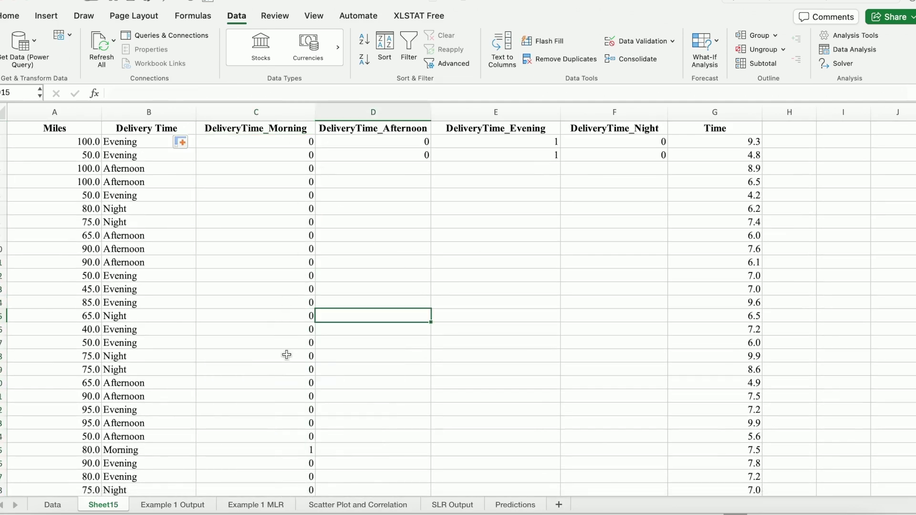
{"action": "left_click", "coordinate": [155, 454]}
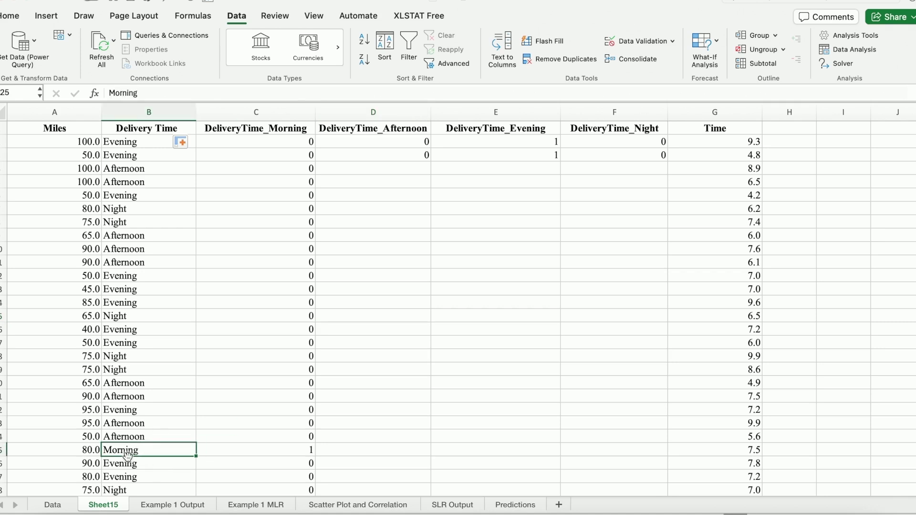
{"action": "left_click", "coordinate": [270, 455]}
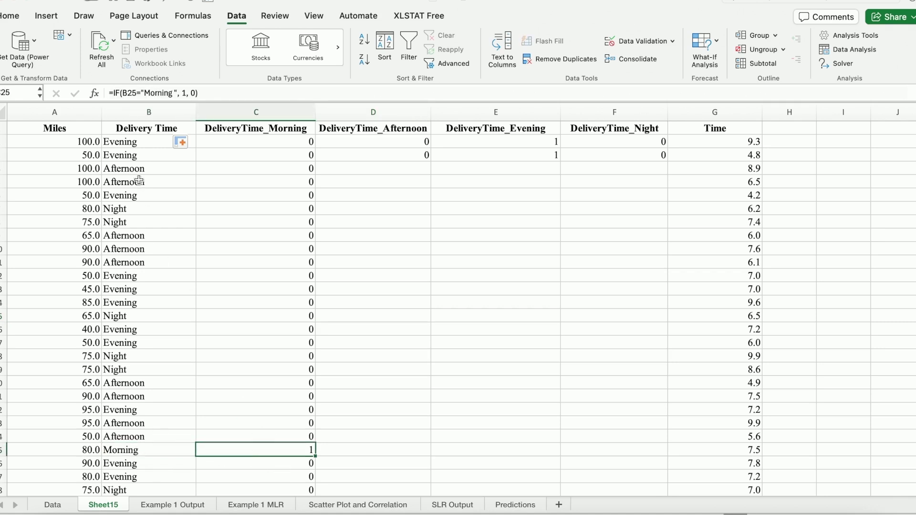
{"action": "left_click", "coordinate": [361, 142]}
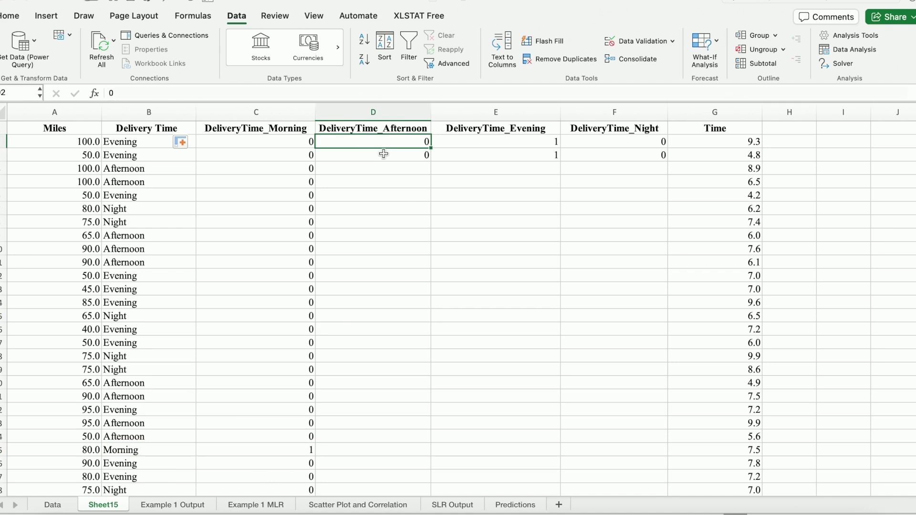
Replace D2's placeholder with =IF(B2="Afternoon ",1,0) and fill the dummy formulas down
{"action": "double_click", "coordinate": [391, 141]}
{"action": "left_click_drag", "start_coordinate": [405, 141], "coordinate": [453, 142]}
{"action": "type", "text": "=IF("}
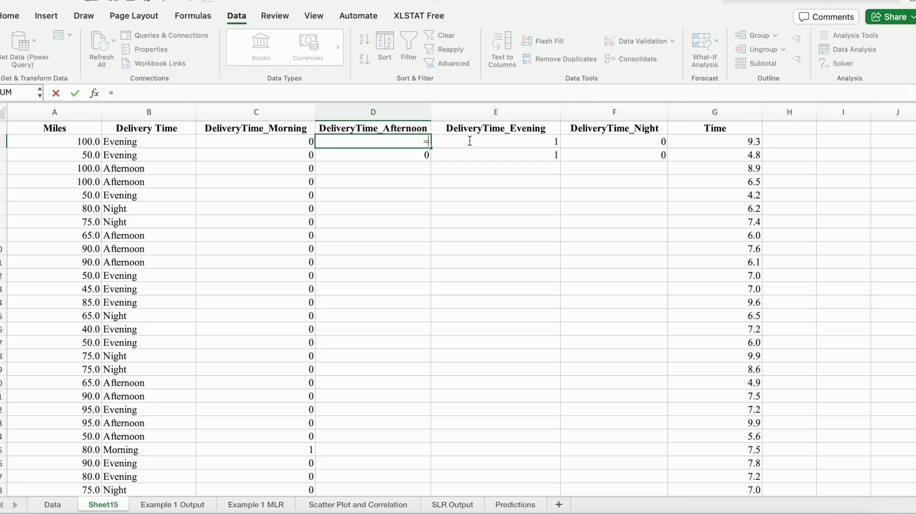
{"action": "left_click", "coordinate": [141, 142]}
{"action": "type", "text": "="}
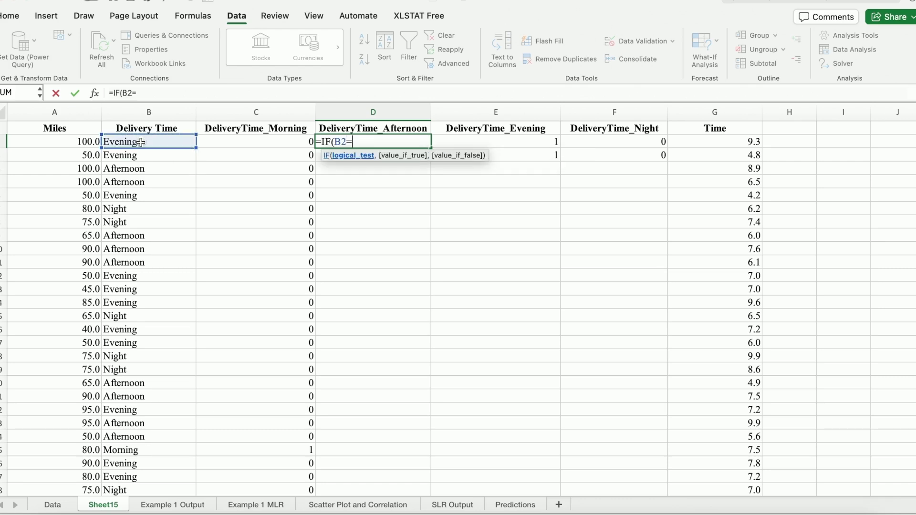
{"action": "type", "text": "\"Afternoon \","}
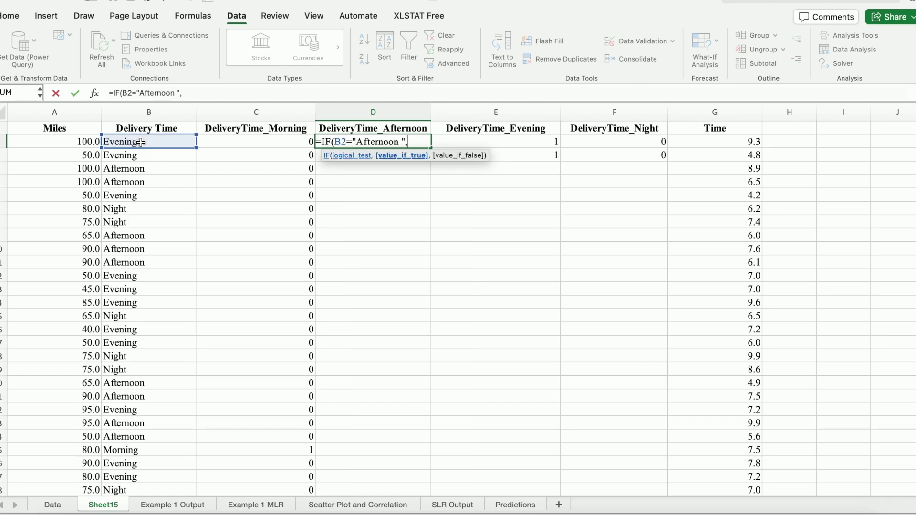
{"action": "type", "text": " 1, 0"}
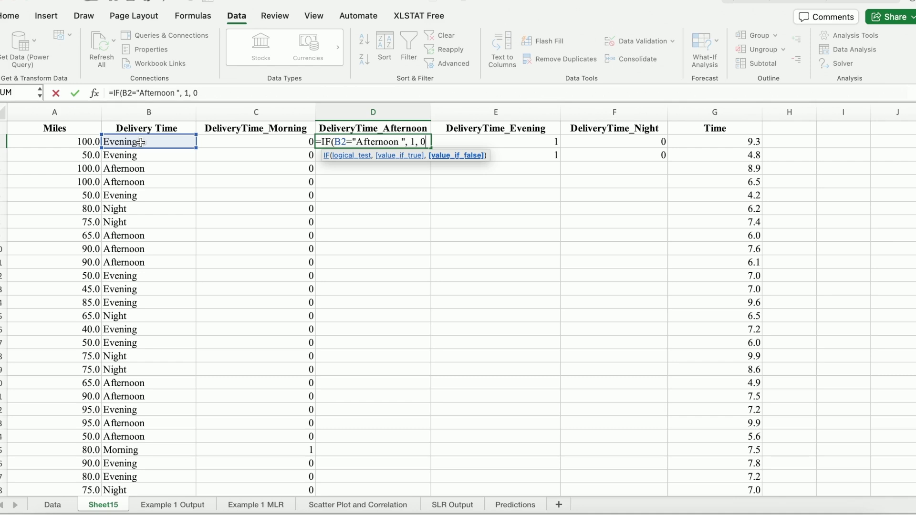
{"action": "type", "text": ")"}
{"action": "key", "text": "Return"}
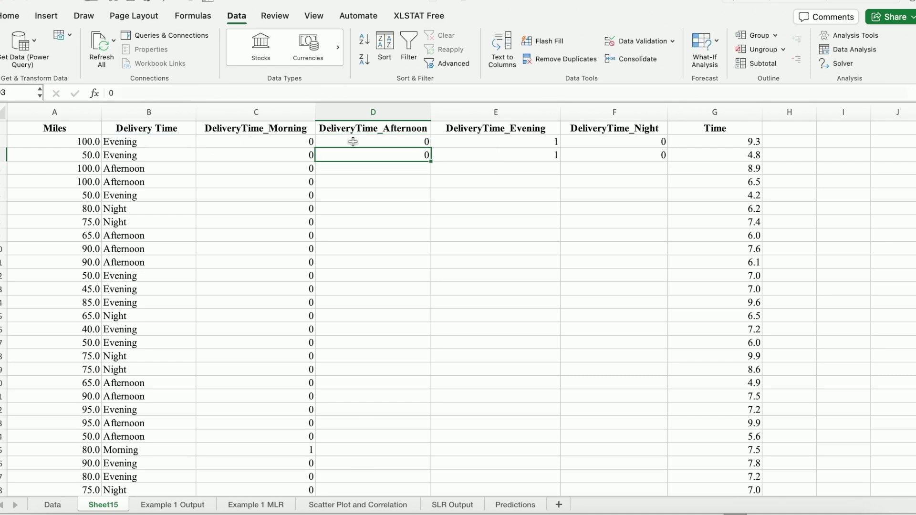
{"action": "left_click", "coordinate": [377, 142]}
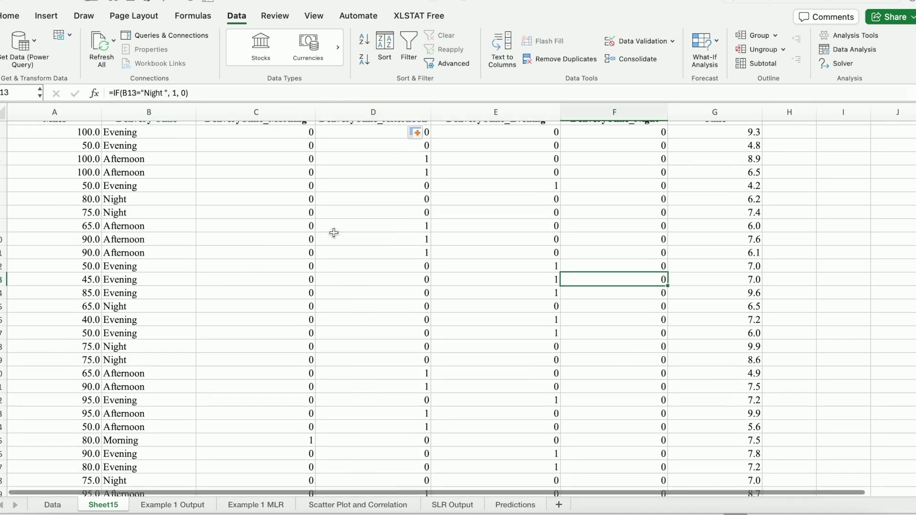
{"action": "scroll", "coordinate": [334, 232], "scroll_direction": "up", "scroll_amount": 1}
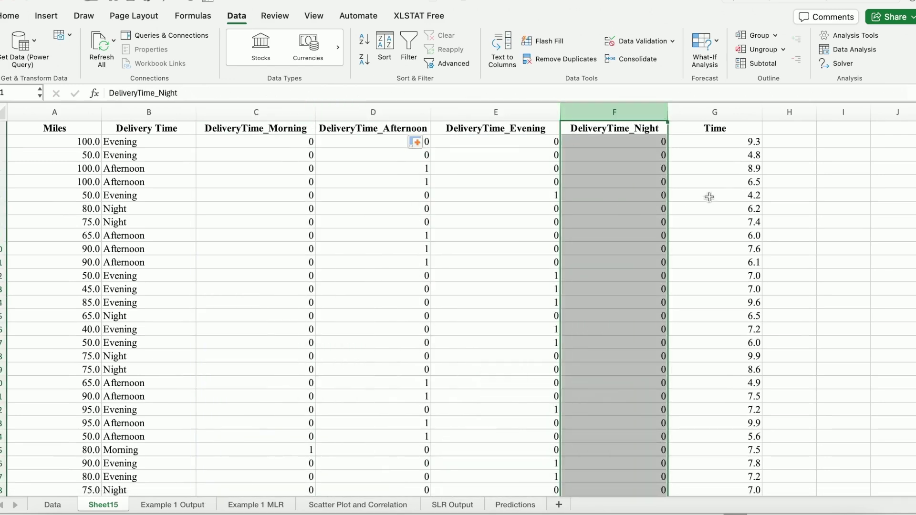
{"action": "left_click", "coordinate": [714, 183]}
Select only the Miles column and copy it
{"action": "left_click", "coordinate": [737, 111]}
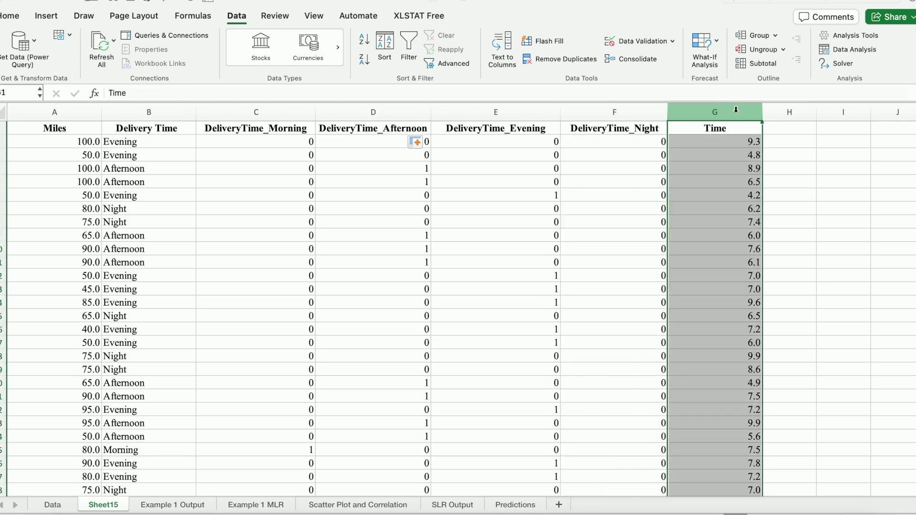
{"action": "left_click", "coordinate": [54, 115], "text": "super"}
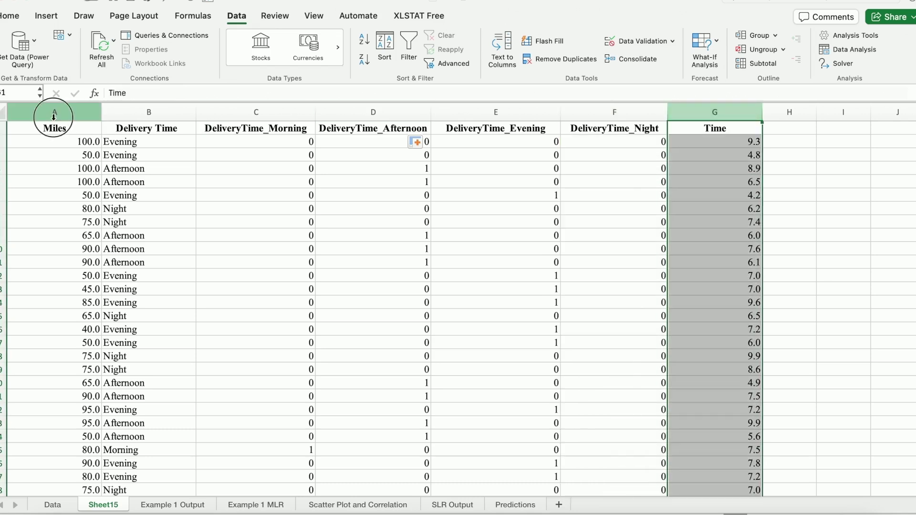
{"action": "left_click", "coordinate": [189, 112]}
{"action": "left_click", "coordinate": [355, 114]}
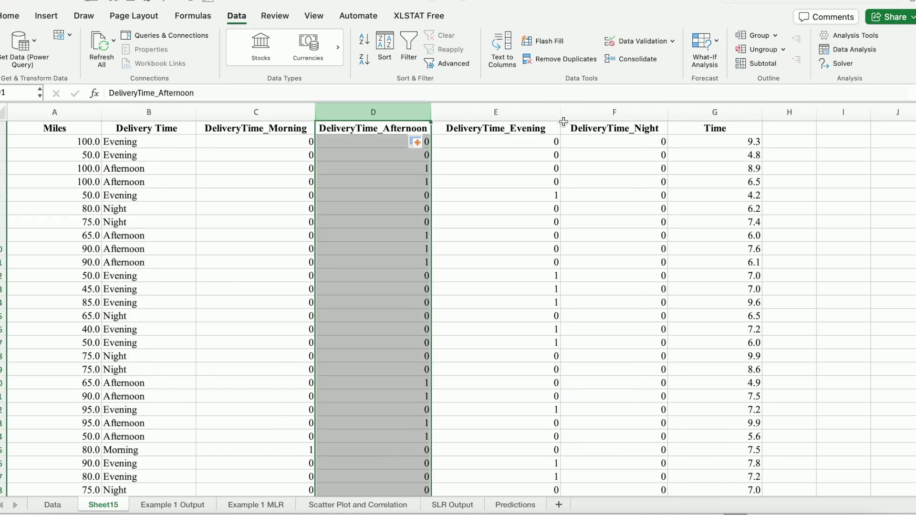
{"action": "left_click", "coordinate": [65, 112], "text": "super"}
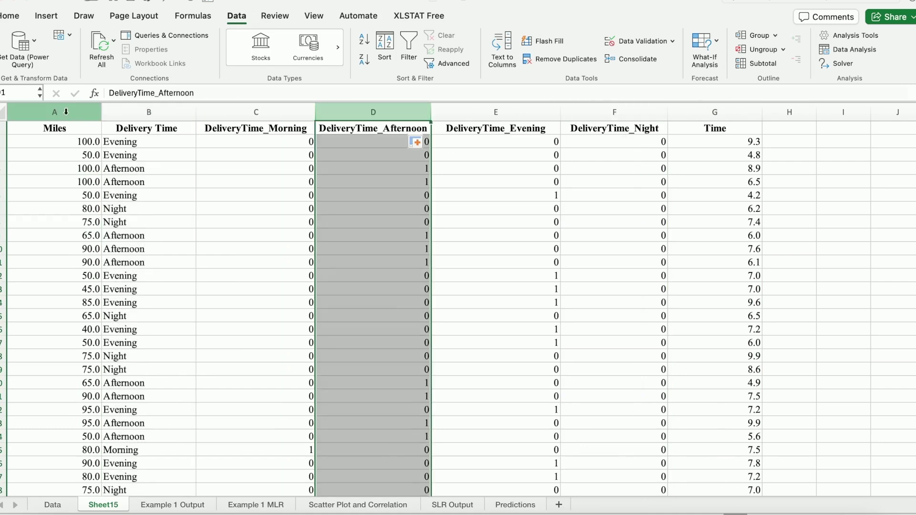
{"action": "left_click", "coordinate": [65, 112]}
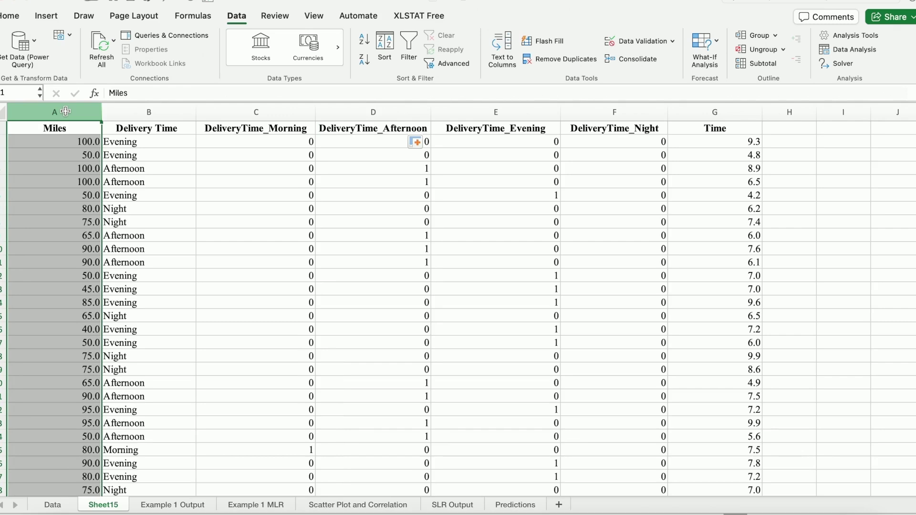
{"action": "key", "text": "super+c"}
Insert the copied Miles column before Time, then select columns C through G
{"action": "right_click", "coordinate": [681, 112]}
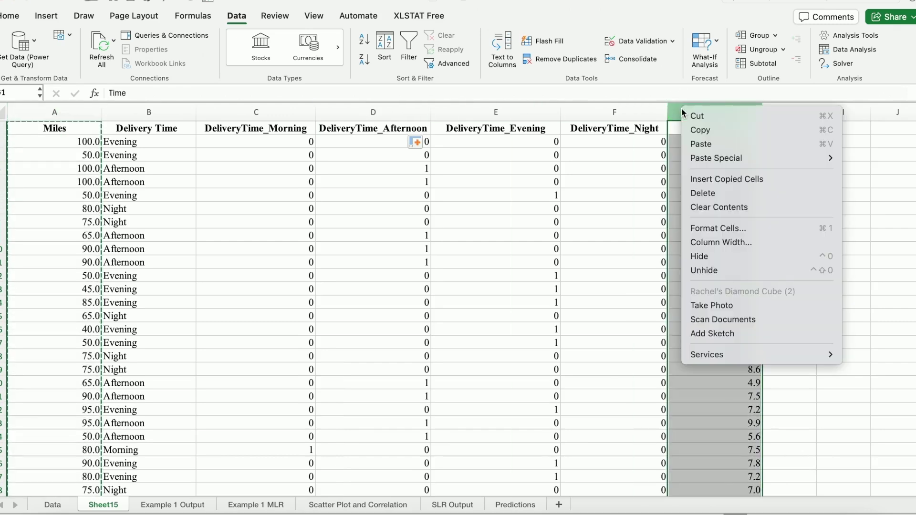
{"action": "left_click", "coordinate": [721, 180]}
{"action": "left_click", "coordinate": [809, 222]}
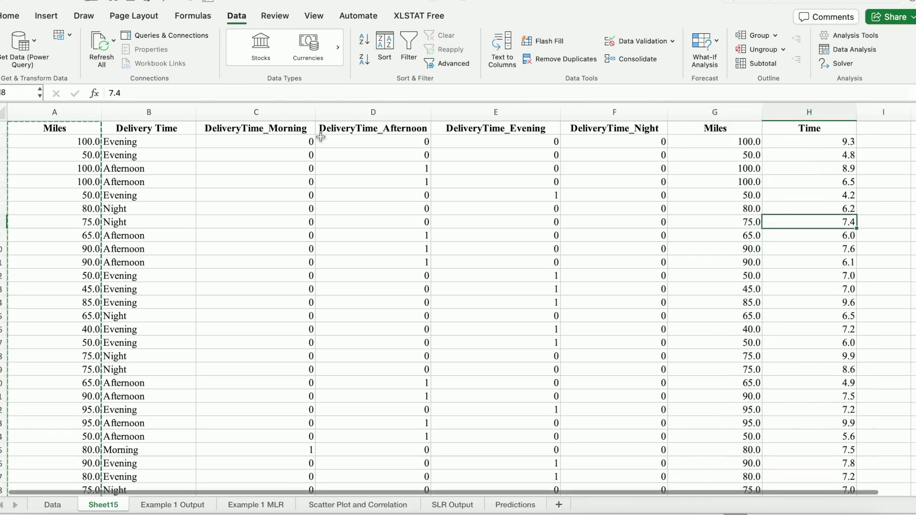
{"action": "left_click_drag", "start_coordinate": [254, 107], "coordinate": [674, 104]}
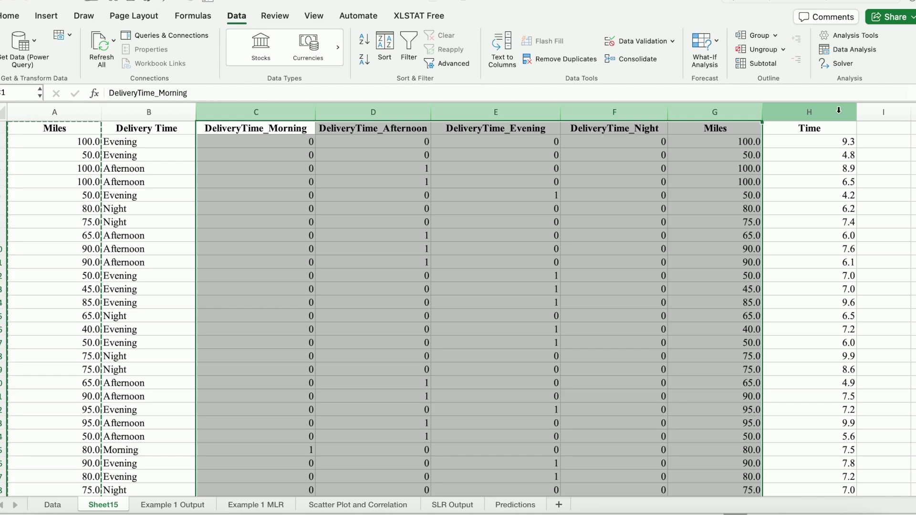
Start a Data Analysis Regression with Input Y Range set to the Time column $H$1:$H$301
{"action": "left_click", "coordinate": [878, 146]}
{"action": "left_click", "coordinate": [847, 49]}
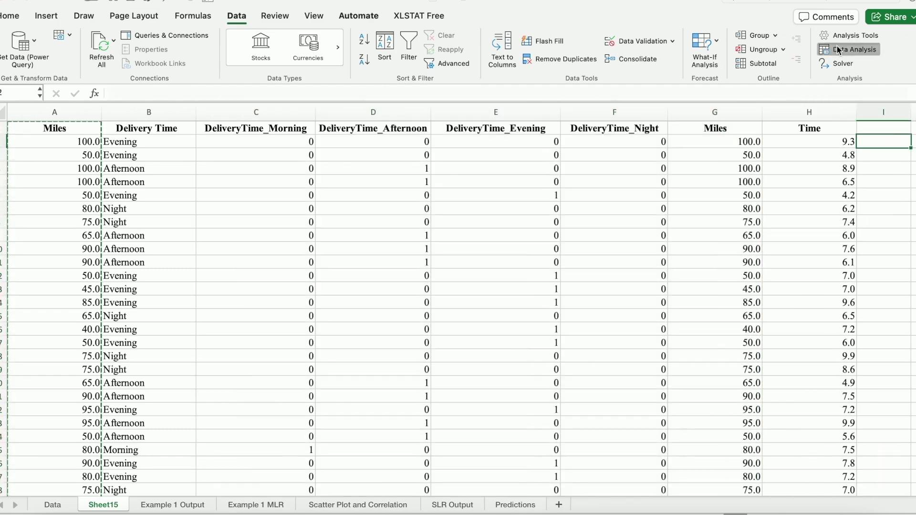
{"action": "left_click", "coordinate": [590, 122]}
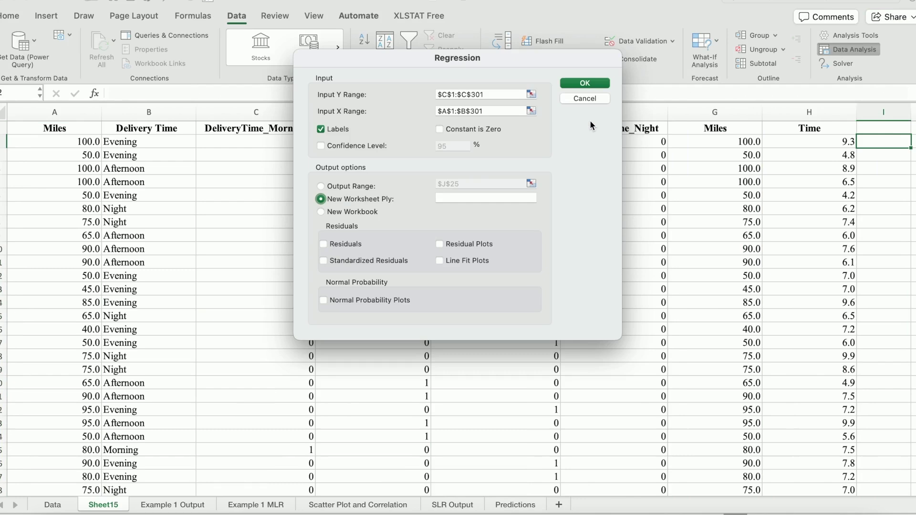
{"action": "left_click_drag", "start_coordinate": [494, 70], "coordinate": [305, 132]}
{"action": "left_click", "coordinate": [277, 155]}
{"action": "key", "text": "super+a"}
{"action": "key", "text": "BackSpace"}
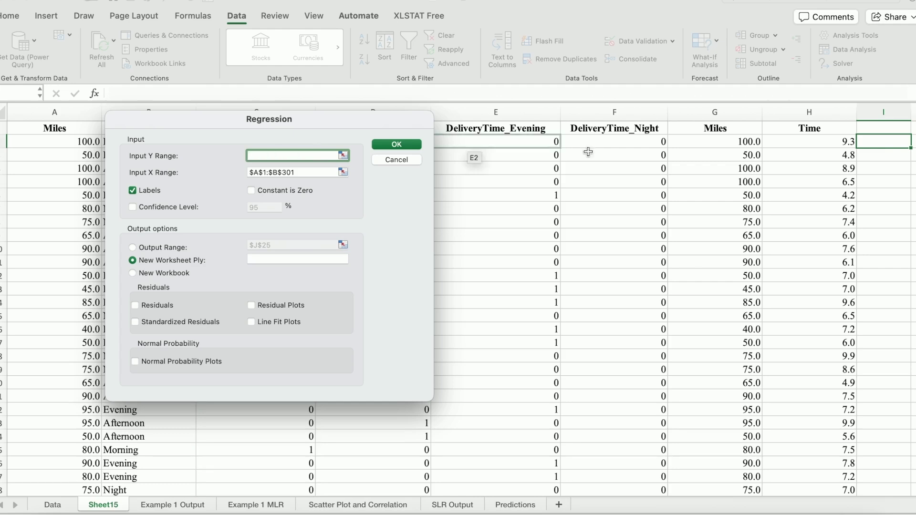
{"action": "left_click", "coordinate": [837, 128]}
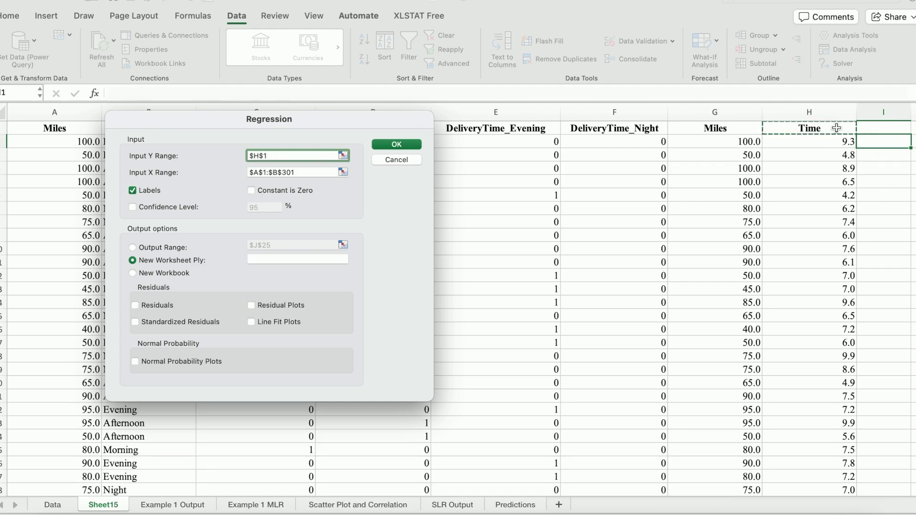
{"action": "key", "text": "super+shift+Down"}
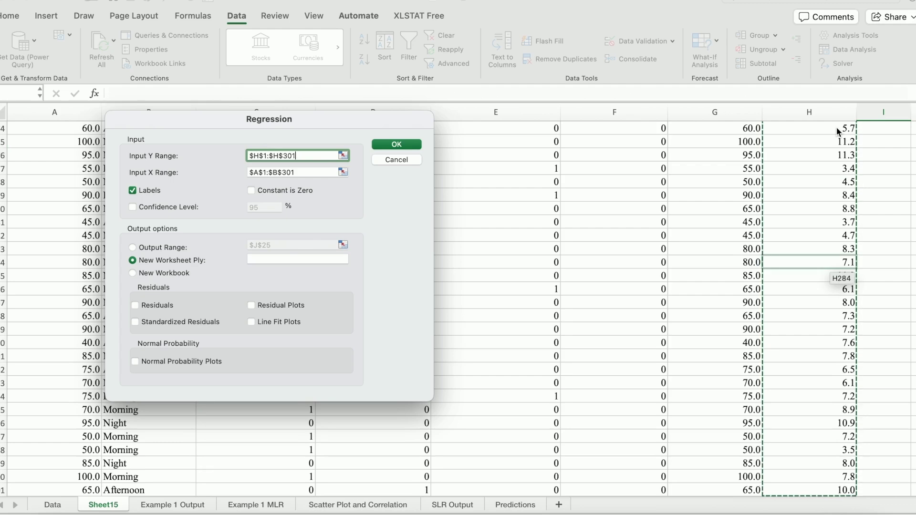
Set Input X Range to the dummies and Miles $C$1:$G$301 and run the regression
{"action": "left_click", "coordinate": [313, 171]}
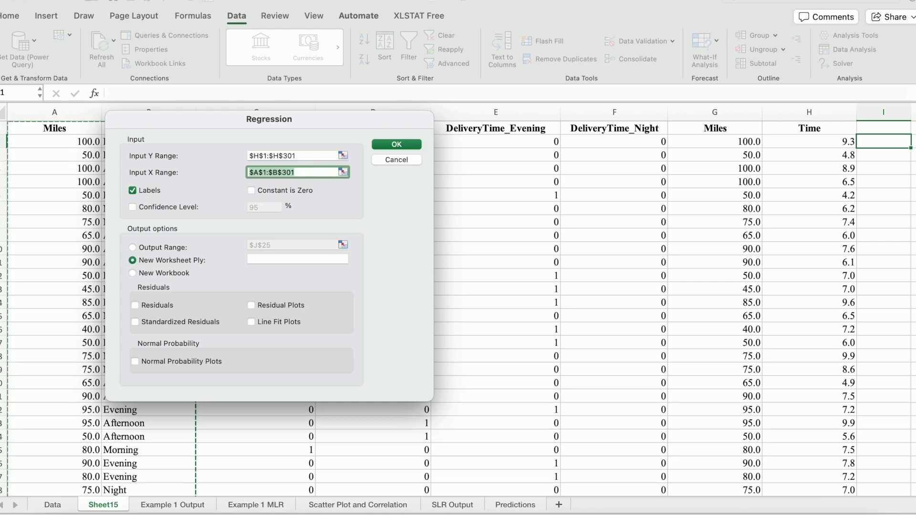
{"action": "key", "text": "BackSpace"}
{"action": "left_click_drag", "start_coordinate": [344, 128], "coordinate": [232, 159]}
{"action": "left_click_drag", "start_coordinate": [247, 128], "coordinate": [706, 131]}
{"action": "key", "text": "super+shift+Down"}
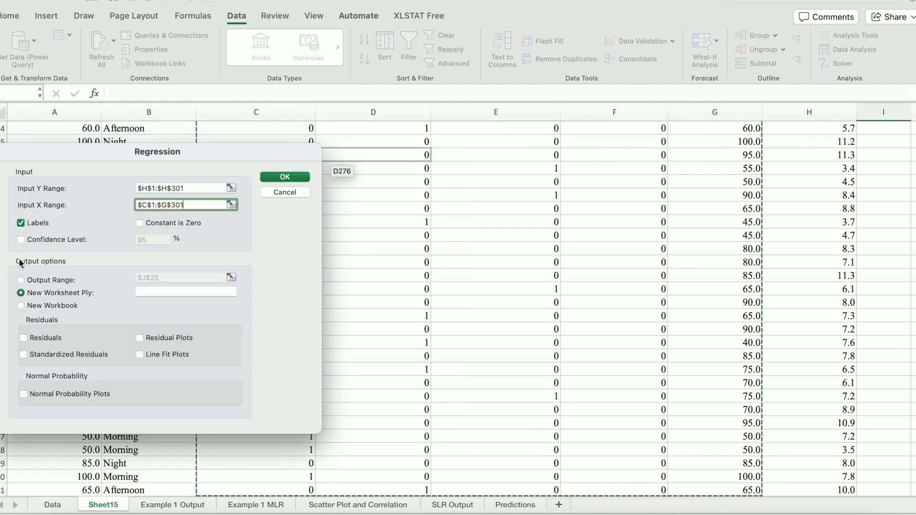
{"action": "left_click_drag", "start_coordinate": [118, 157], "coordinate": [216, 152]}
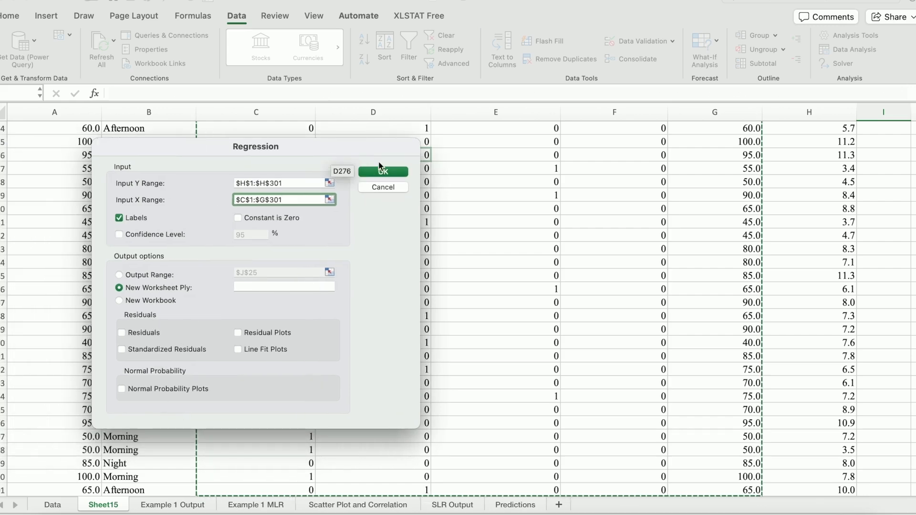
{"action": "left_click", "coordinate": [379, 173]}
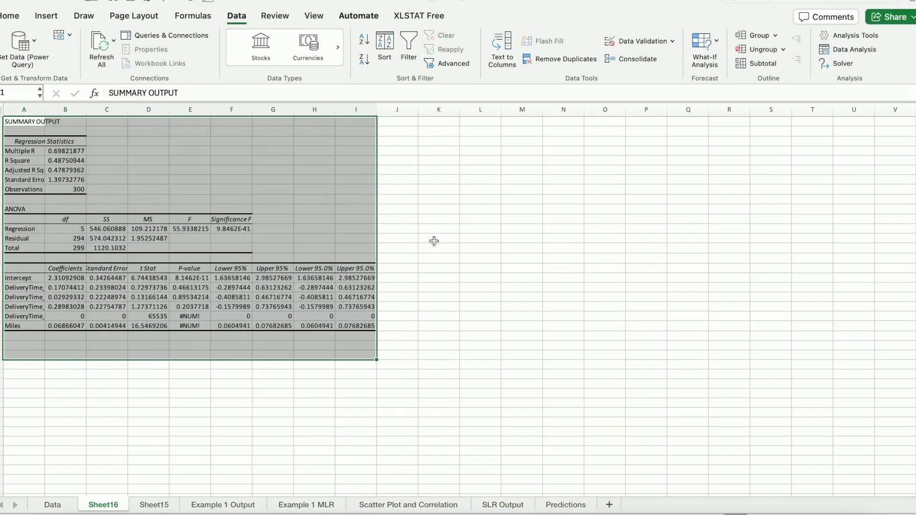
Rename the Sheet16 tab to 'Example 2 Output' and zoom in on the sheet
{"action": "left_click", "coordinate": [434, 247]}
{"action": "right_click", "coordinate": [117, 504]}
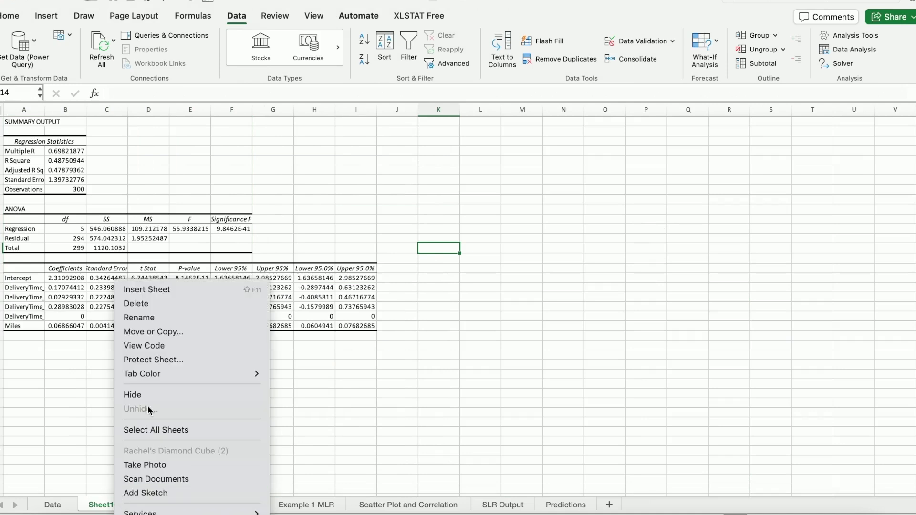
{"action": "left_click", "coordinate": [156, 316]}
{"action": "type", "text": "E"}
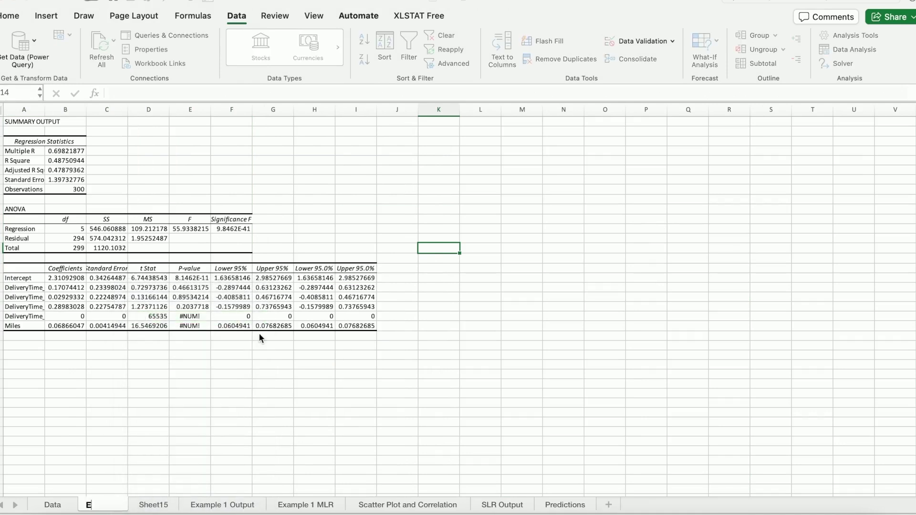
{"action": "type", "text": "xample 2 Output"}
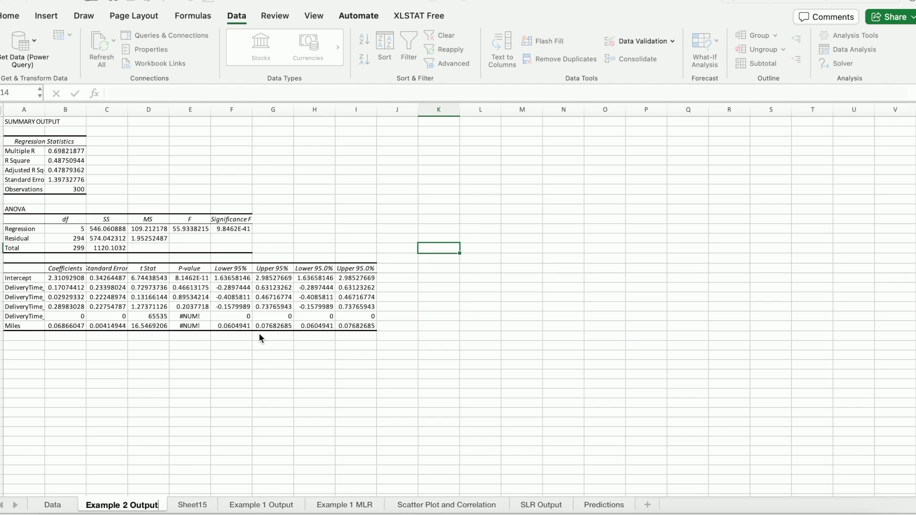
{"action": "key", "text": "Return"}
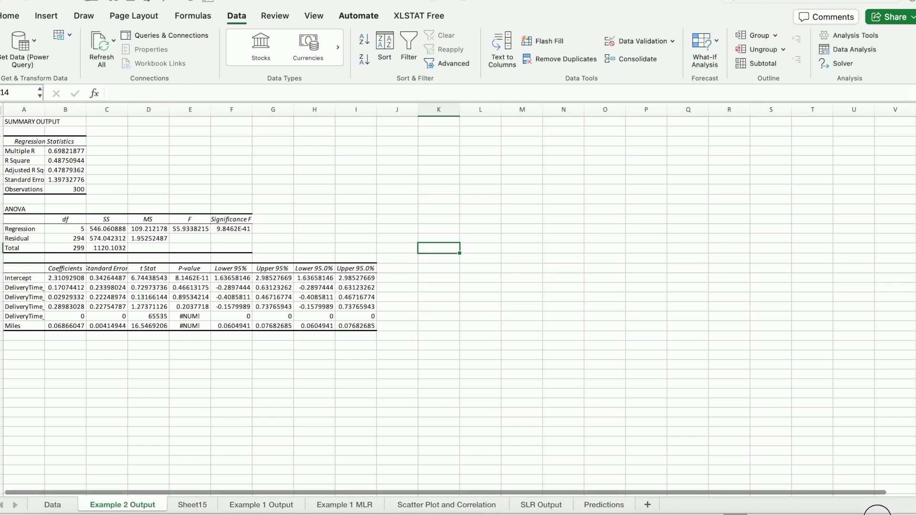
{"action": "left_click", "coordinate": [877, 513]}
{"action": "left_click", "coordinate": [167, 197]}
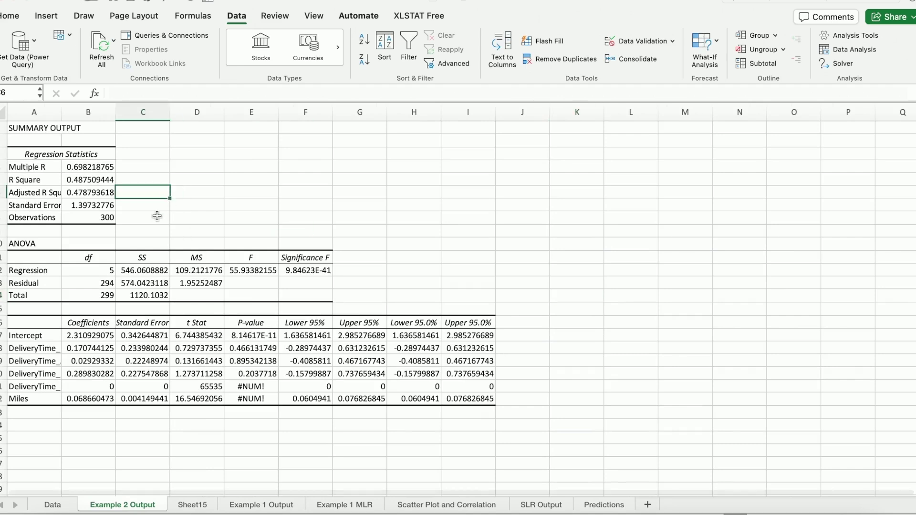
Widen columns A and B, then review the DeliveryTime labels and Miles coefficient and standard error
{"action": "left_click_drag", "start_coordinate": [61, 112], "coordinate": [75, 111]}
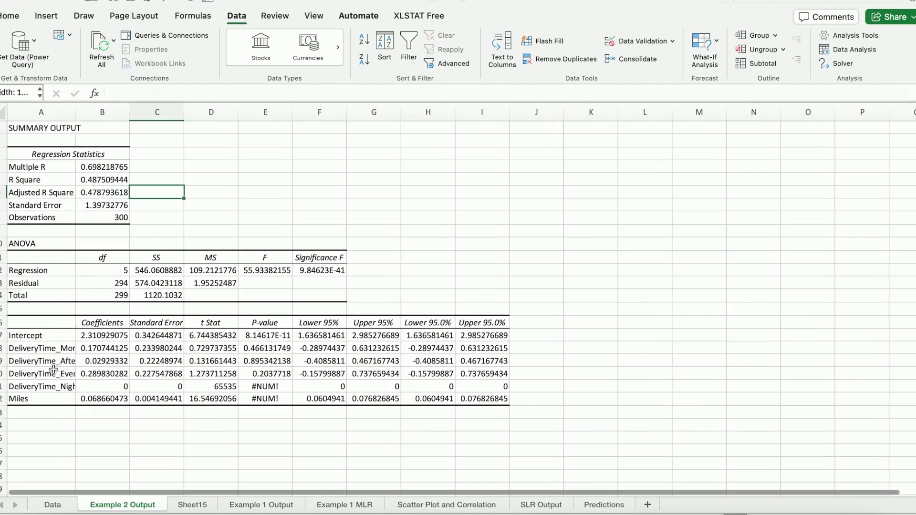
{"action": "left_click_drag", "start_coordinate": [130, 110], "coordinate": [154, 110]}
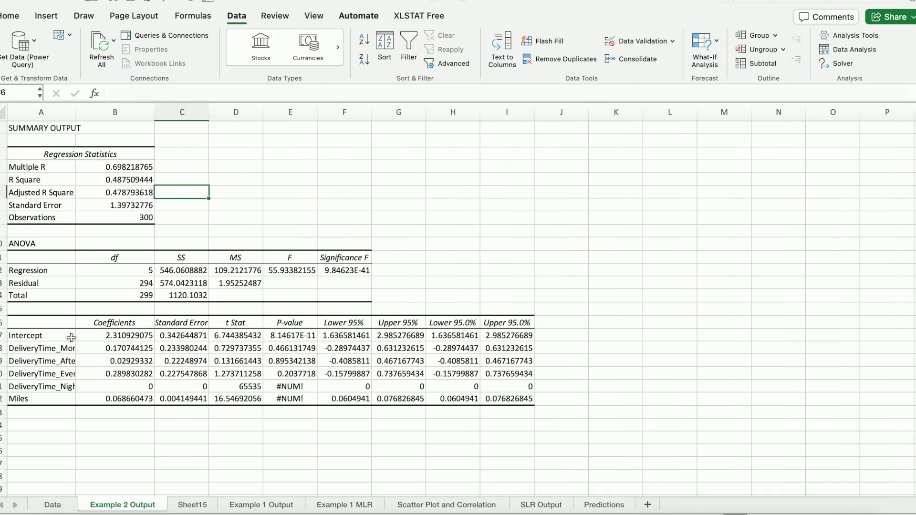
{"action": "left_click_drag", "start_coordinate": [63, 351], "coordinate": [55, 389]}
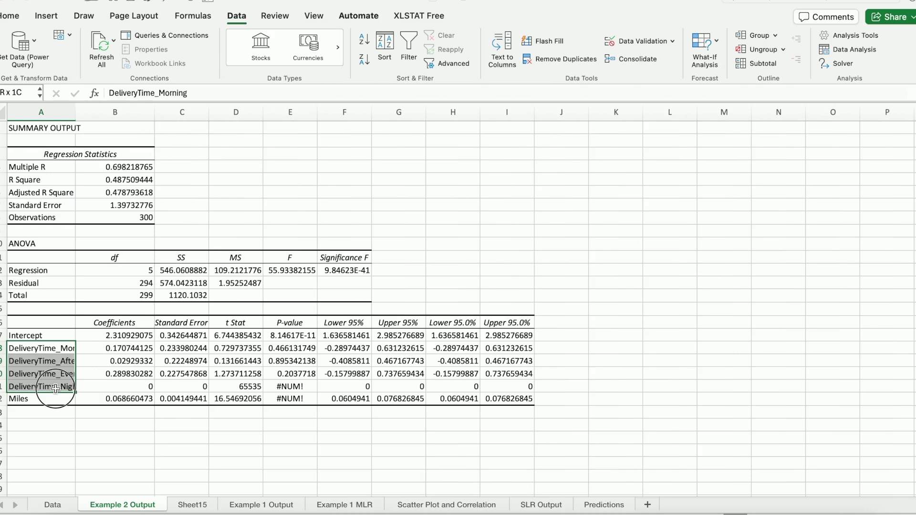
{"action": "left_click", "coordinate": [50, 399]}
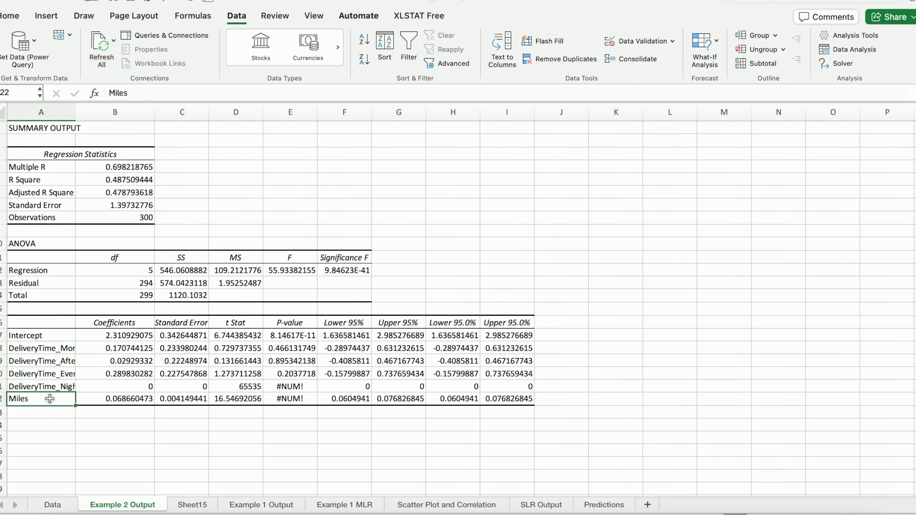
{"action": "left_click", "coordinate": [105, 403]}
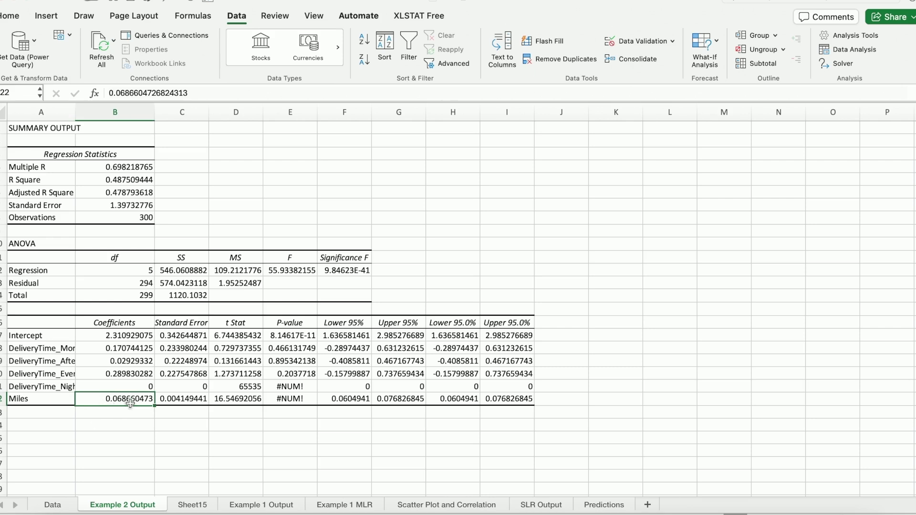
{"action": "left_click", "coordinate": [177, 401]}
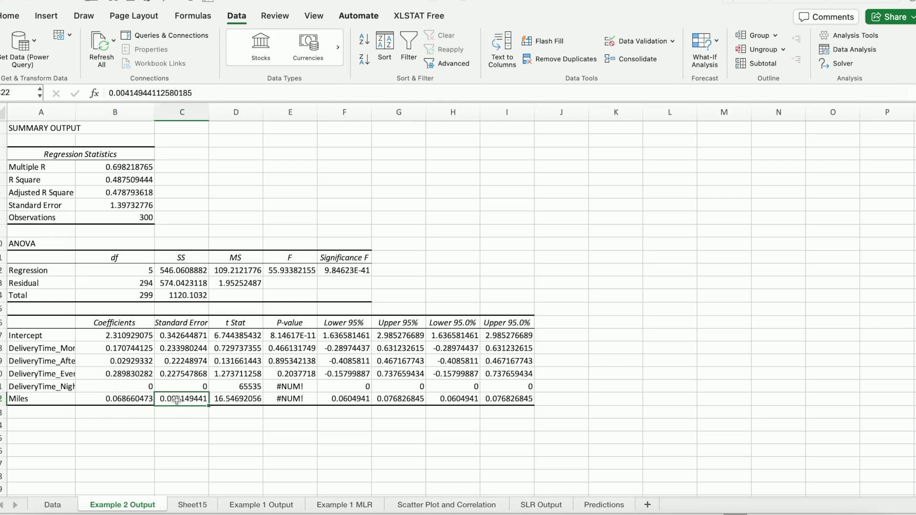
Widen column C and column A further, checking the Night coefficient of 0
{"action": "left_click_drag", "start_coordinate": [2, 348], "coordinate": [2, 386]}
{"action": "left_click_drag", "start_coordinate": [154, 112], "coordinate": [231, 111]}
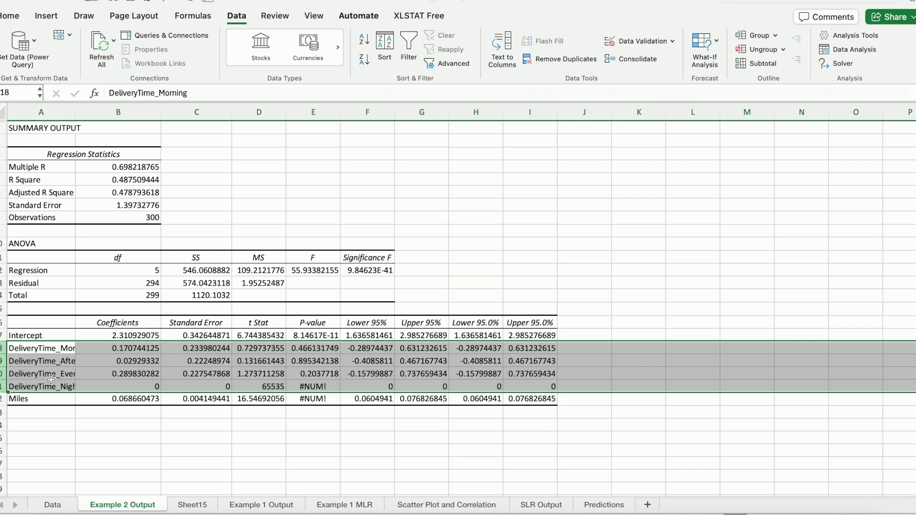
{"action": "left_click", "coordinate": [111, 386]}
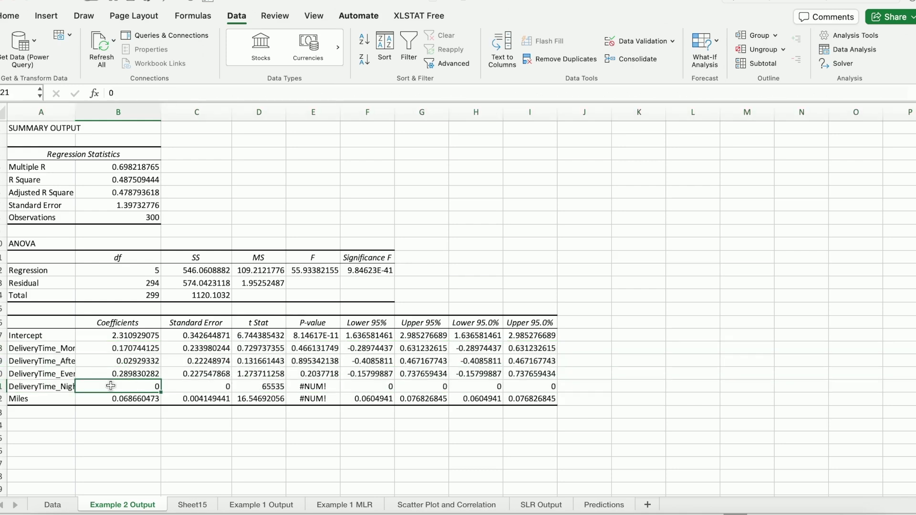
{"action": "left_click_drag", "start_coordinate": [76, 111], "coordinate": [87, 111]}
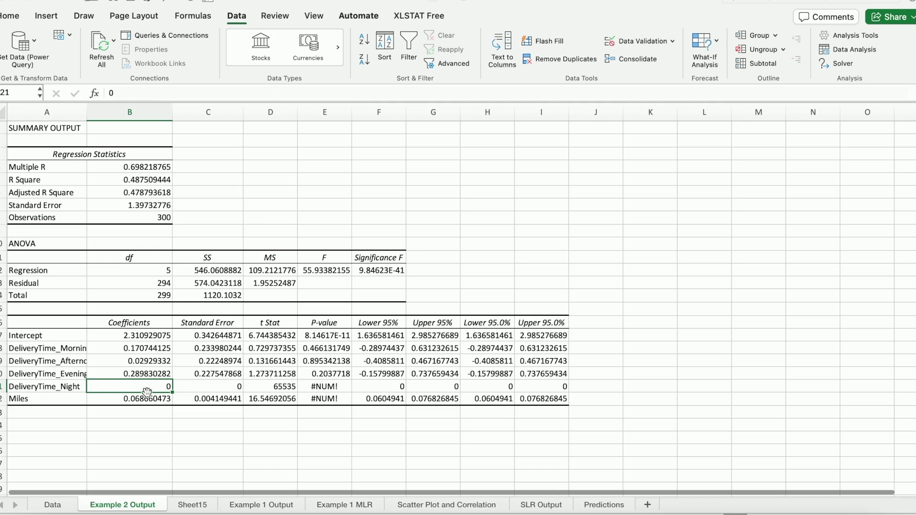
Review the Morning, Afternoon, Evening and Night coefficients and widen column A slightly
{"action": "left_click", "coordinate": [24, 388]}
{"action": "left_click", "coordinate": [123, 349]}
{"action": "left_click", "coordinate": [121, 359]}
{"action": "left_click", "coordinate": [119, 374]}
{"action": "left_click", "coordinate": [116, 386]}
{"action": "left_click_drag", "start_coordinate": [87, 111], "coordinate": [93, 112]}
Check the Afternoon 0.02929332 and Evening 0.289830282 coefficients among the DeliveryTime rows
{"action": "left_click", "coordinate": [80, 351]}
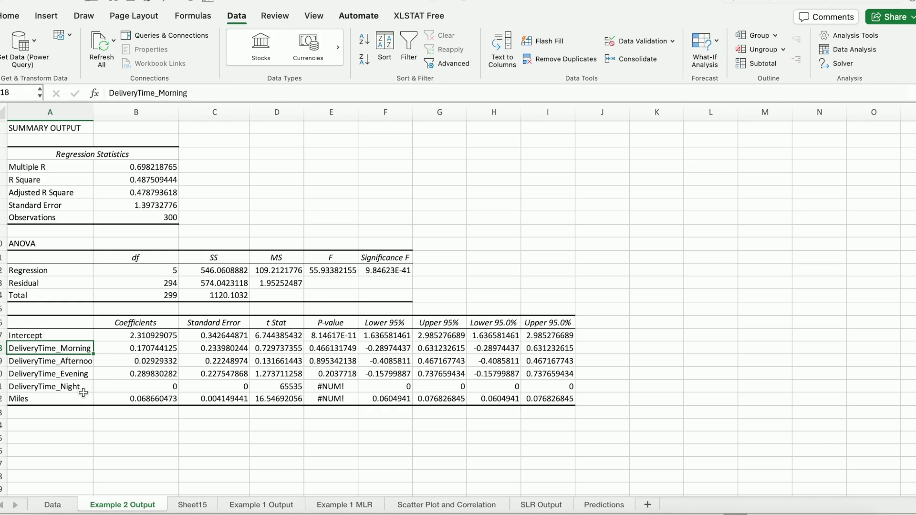
{"action": "left_click", "coordinate": [108, 364]}
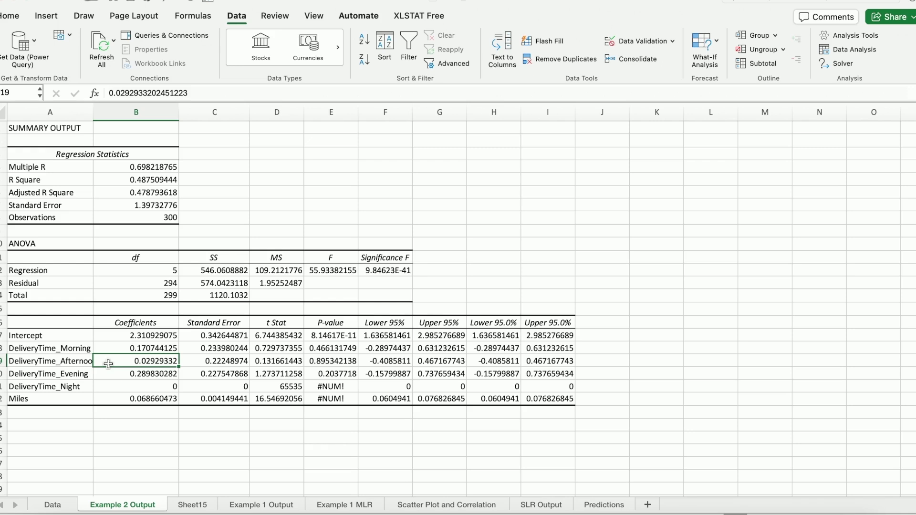
{"action": "left_click", "coordinate": [111, 374]}
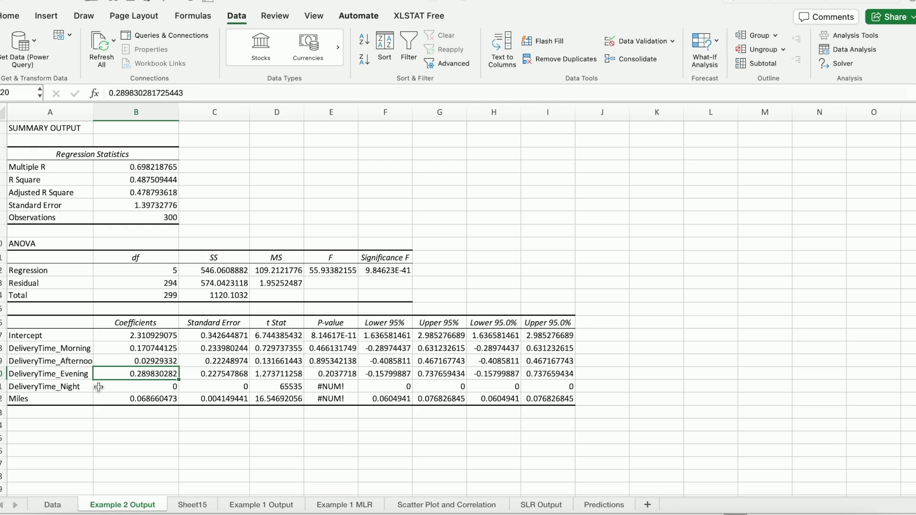
{"action": "left_click_drag", "start_coordinate": [118, 348], "coordinate": [121, 383]}
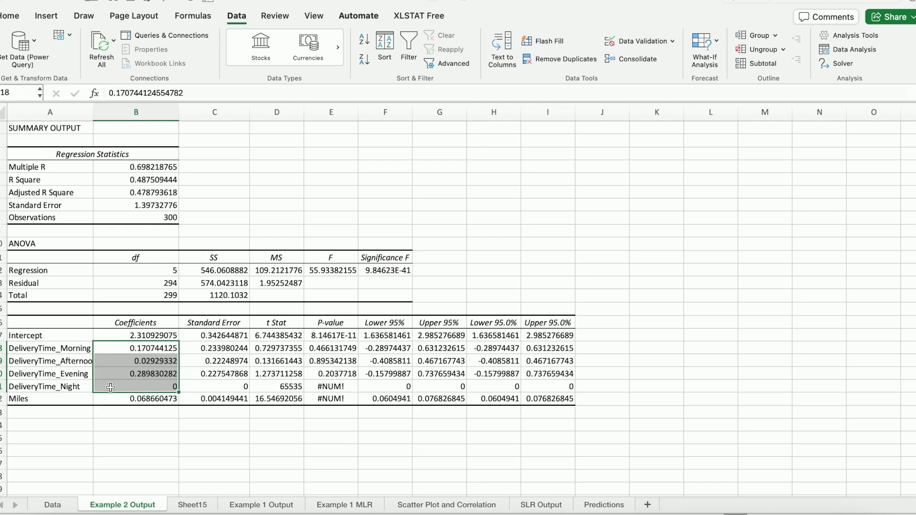
{"action": "left_click", "coordinate": [76, 374]}
{"action": "left_click", "coordinate": [114, 373]}
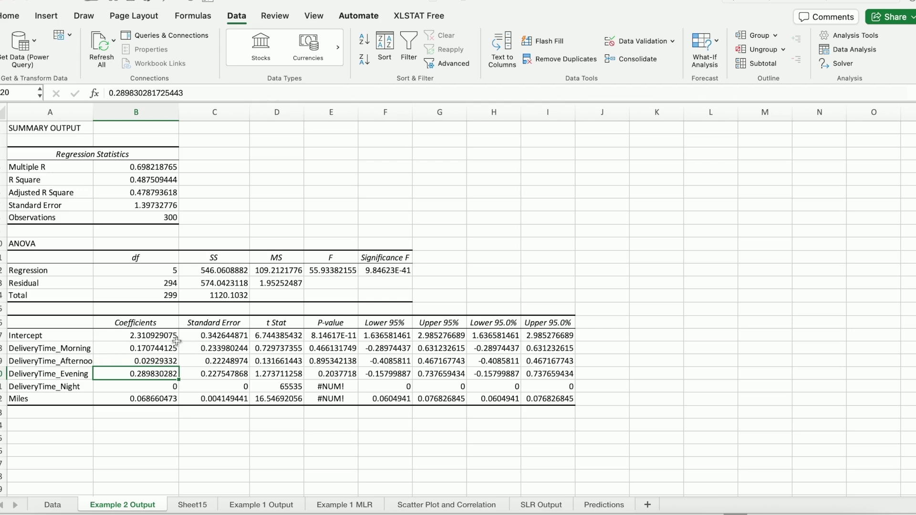
{"action": "left_click_drag", "start_coordinate": [3, 349], "coordinate": [4, 375]}
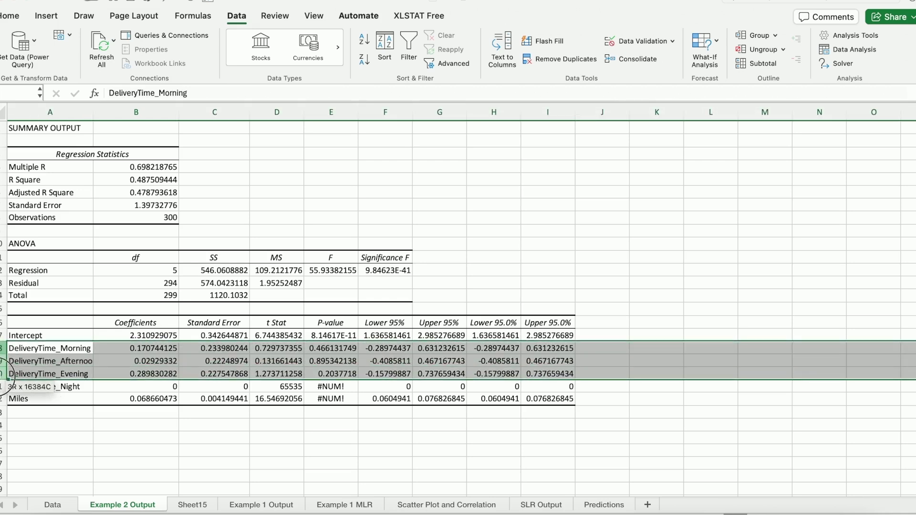
{"action": "left_click", "coordinate": [346, 352]}
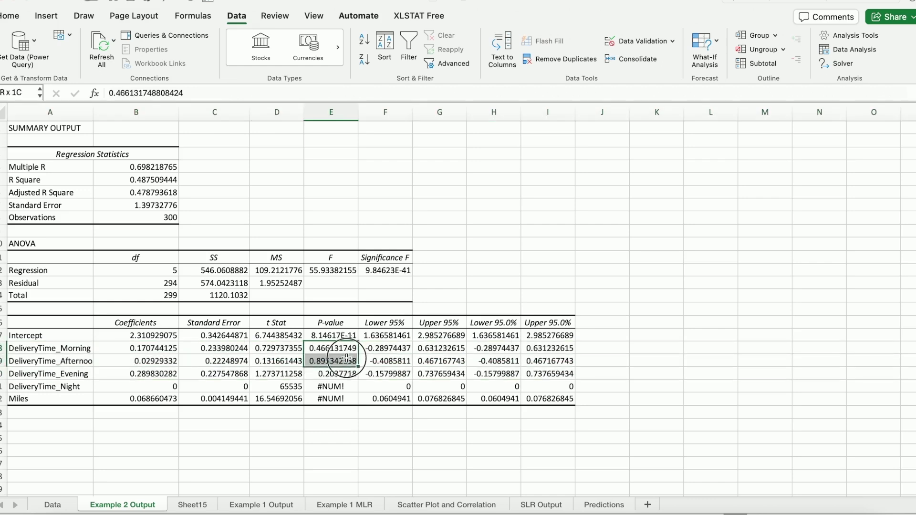
{"action": "left_click", "coordinate": [353, 361]}
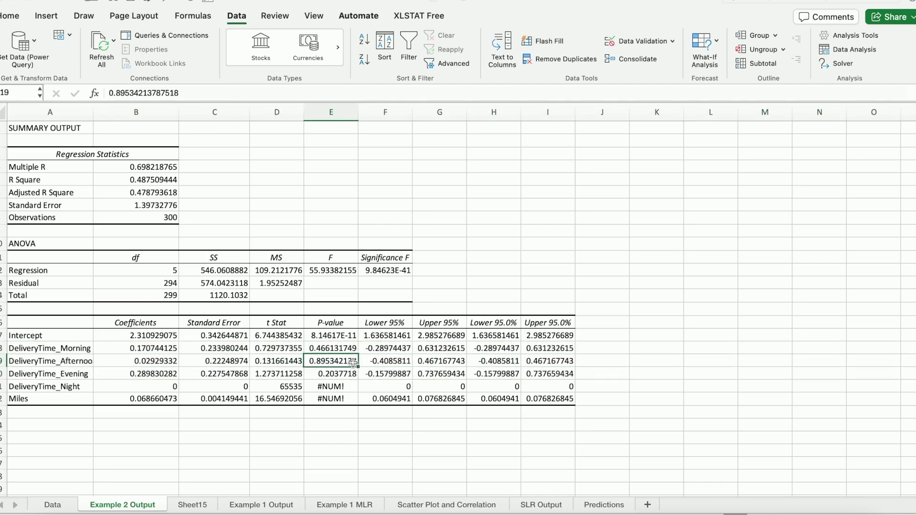
{"action": "left_click", "coordinate": [352, 375]}
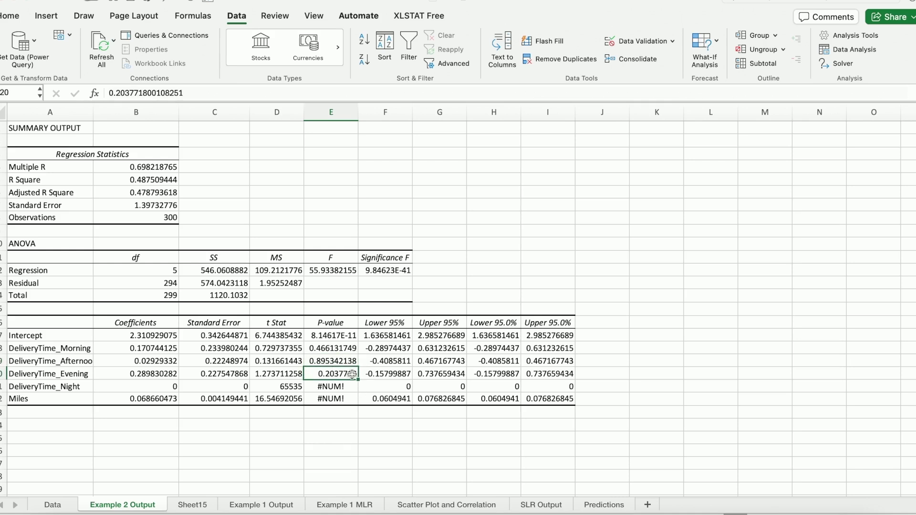
{"action": "left_click", "coordinate": [84, 348]}
{"action": "left_click_drag", "start_coordinate": [84, 348], "coordinate": [87, 374]}
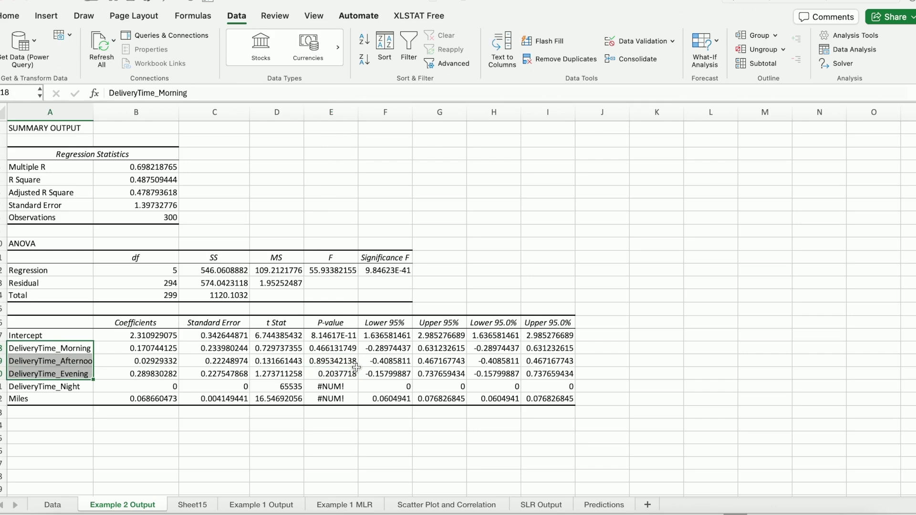